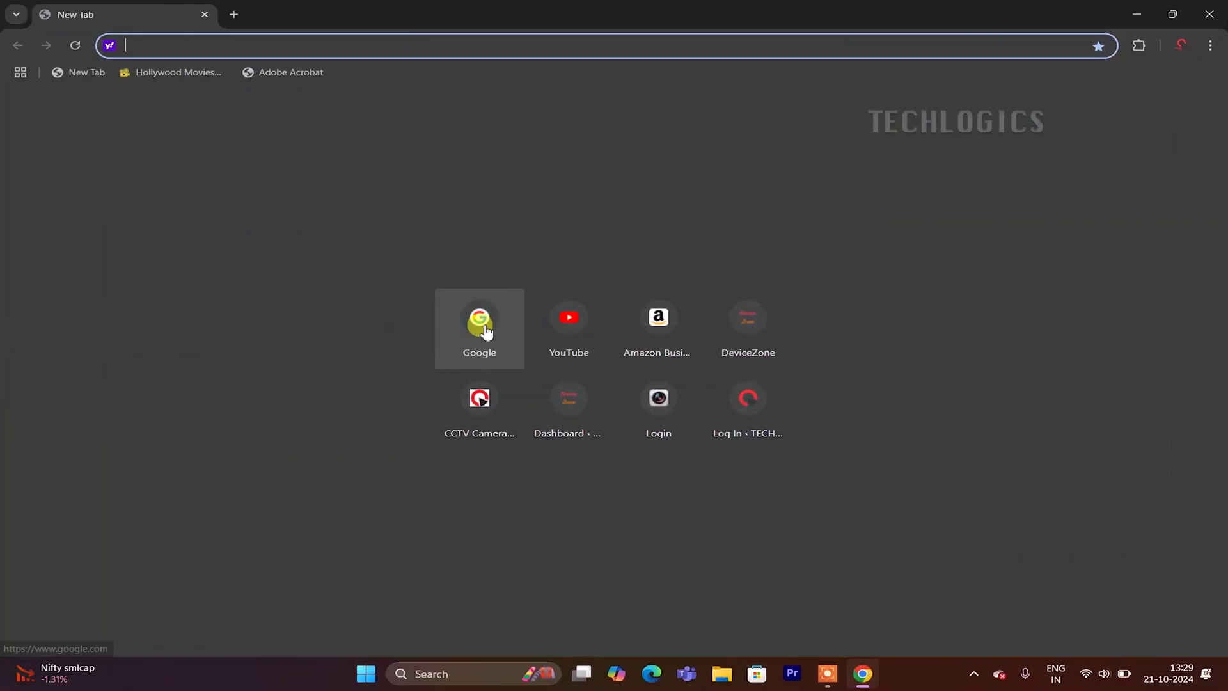
Step: Search Google for 'hikvision' from the Google home page
left_click(484, 327)
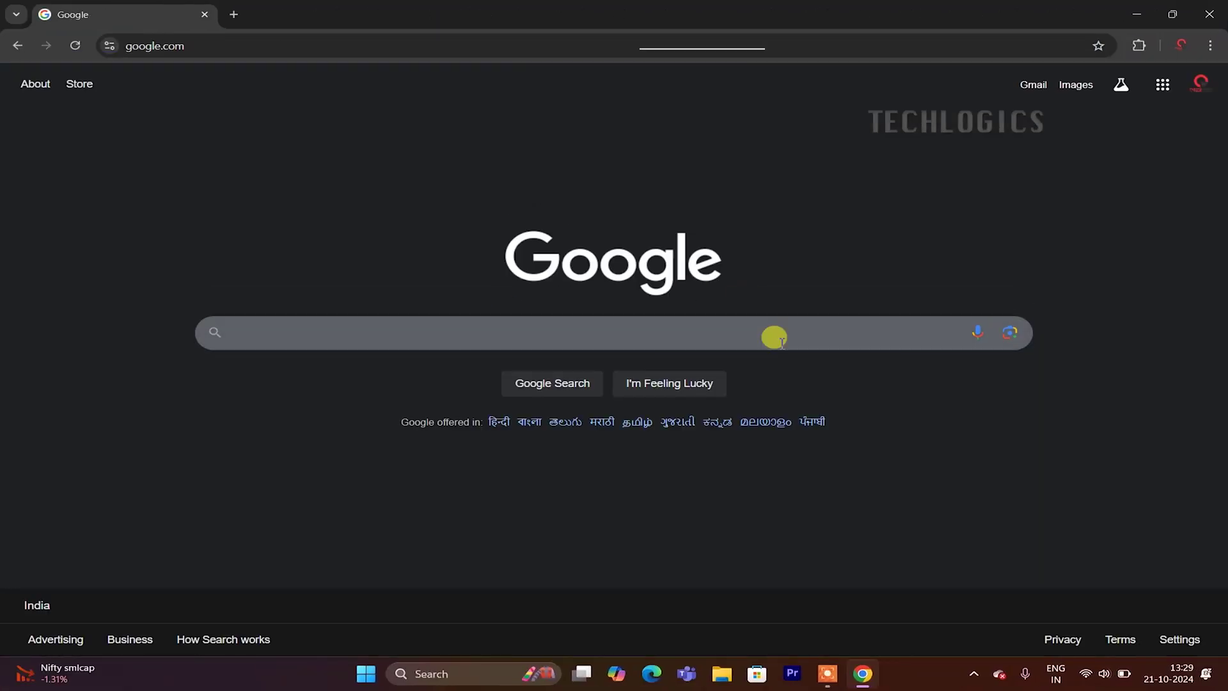
type("hi")
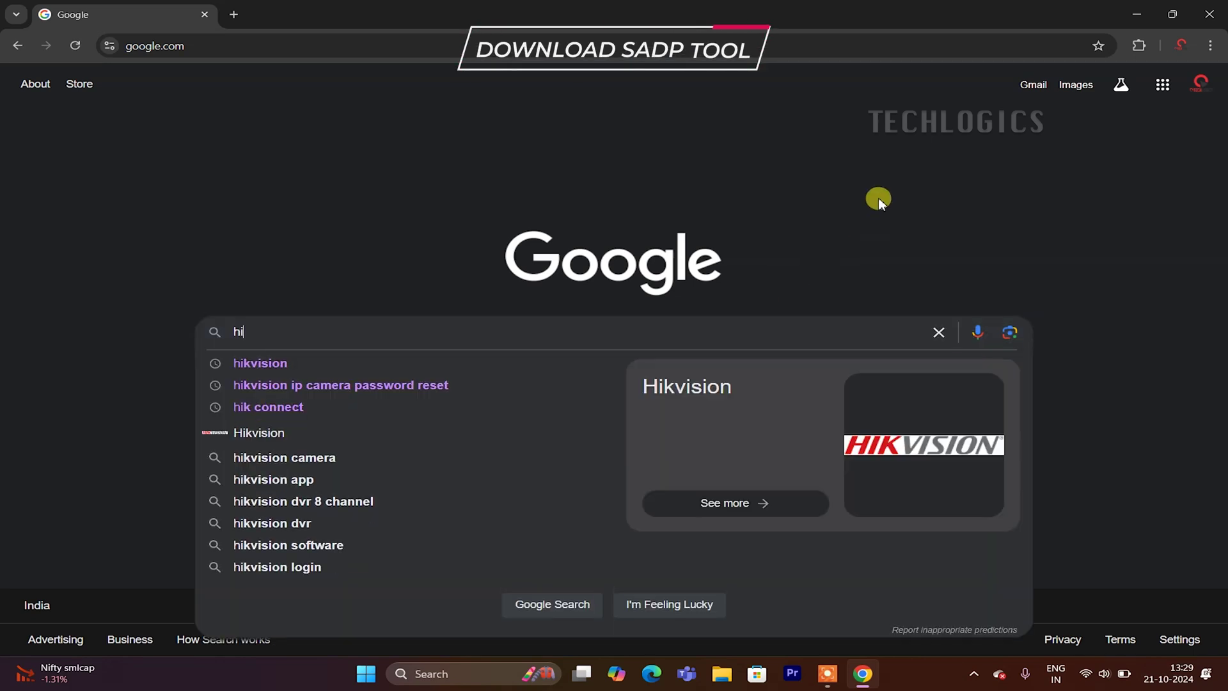
type("kvision")
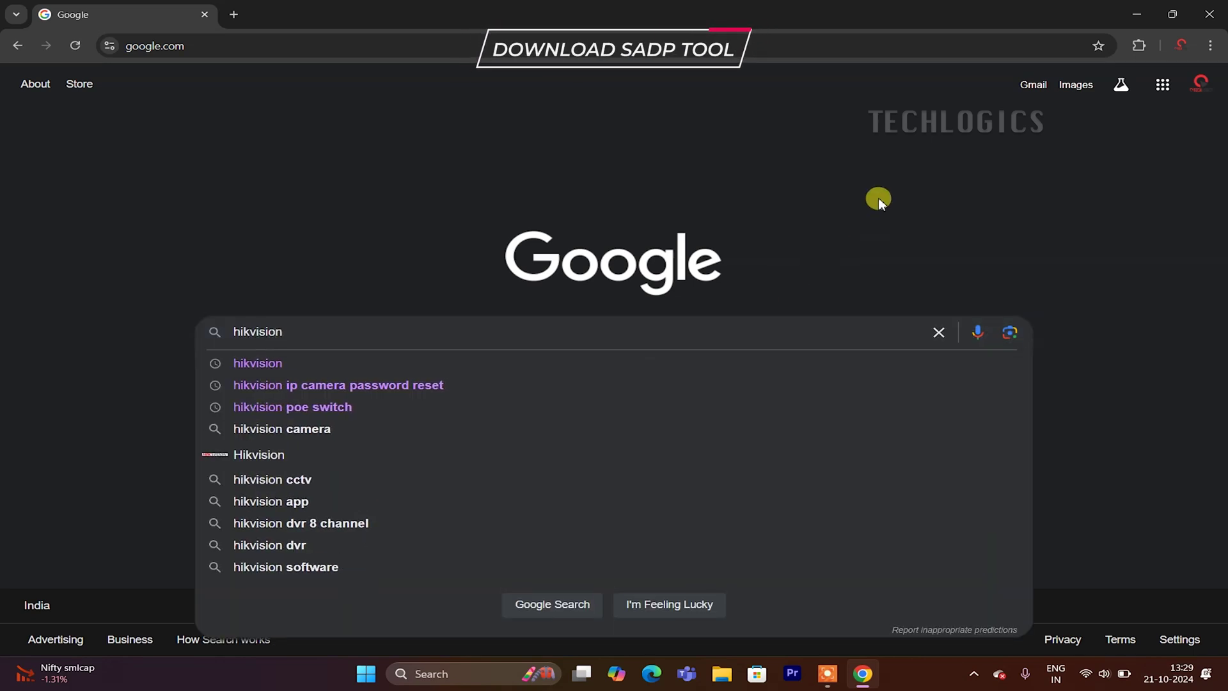
key("Return")
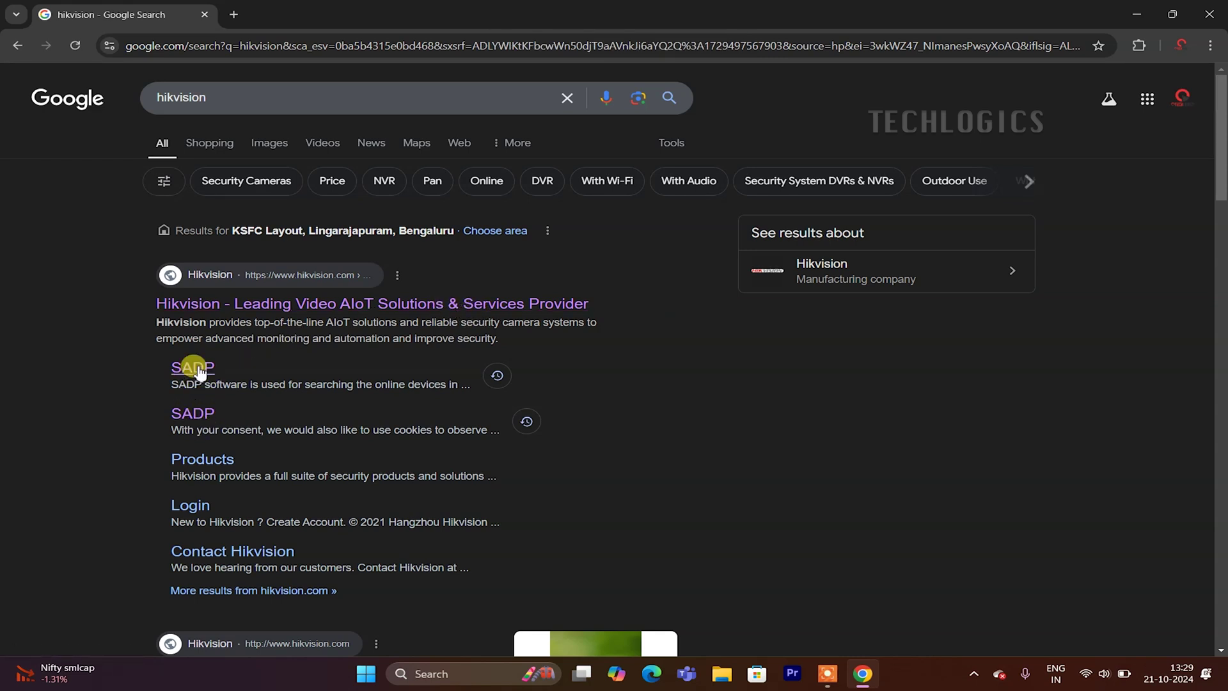
Step: Go from the Hikvision result to the SADP V3.1.3.2 page under Installation & Maintenance Tools
left_click(290, 307)
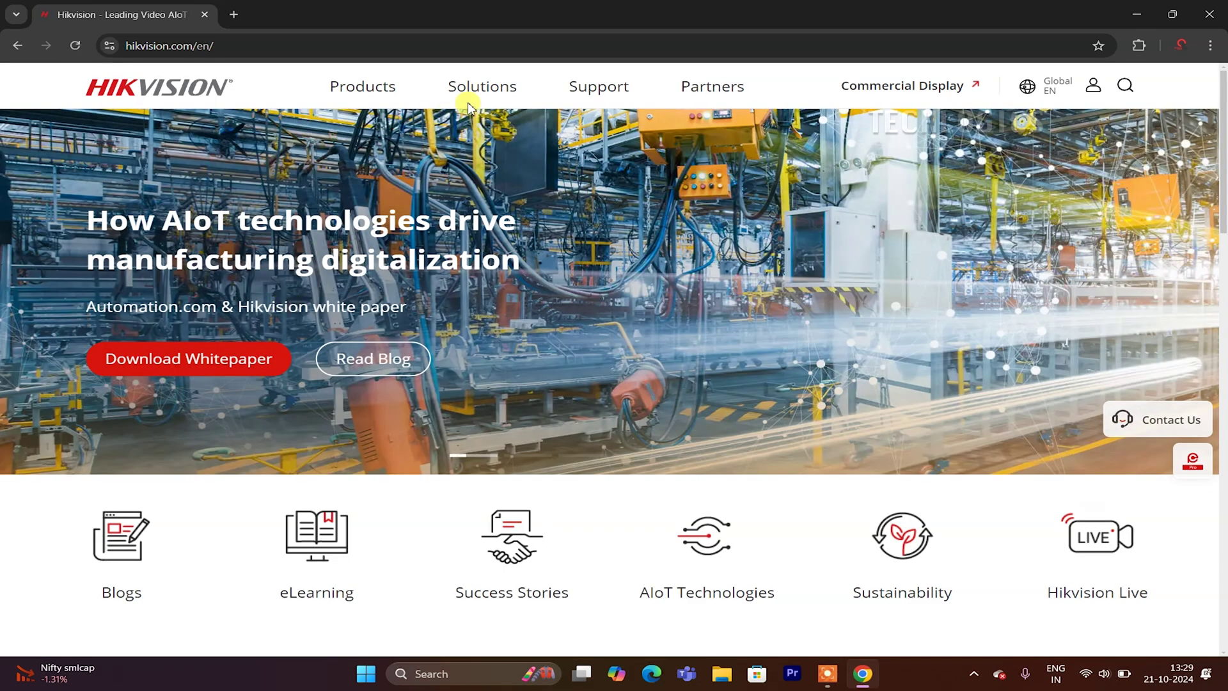
mouse_move(598, 86)
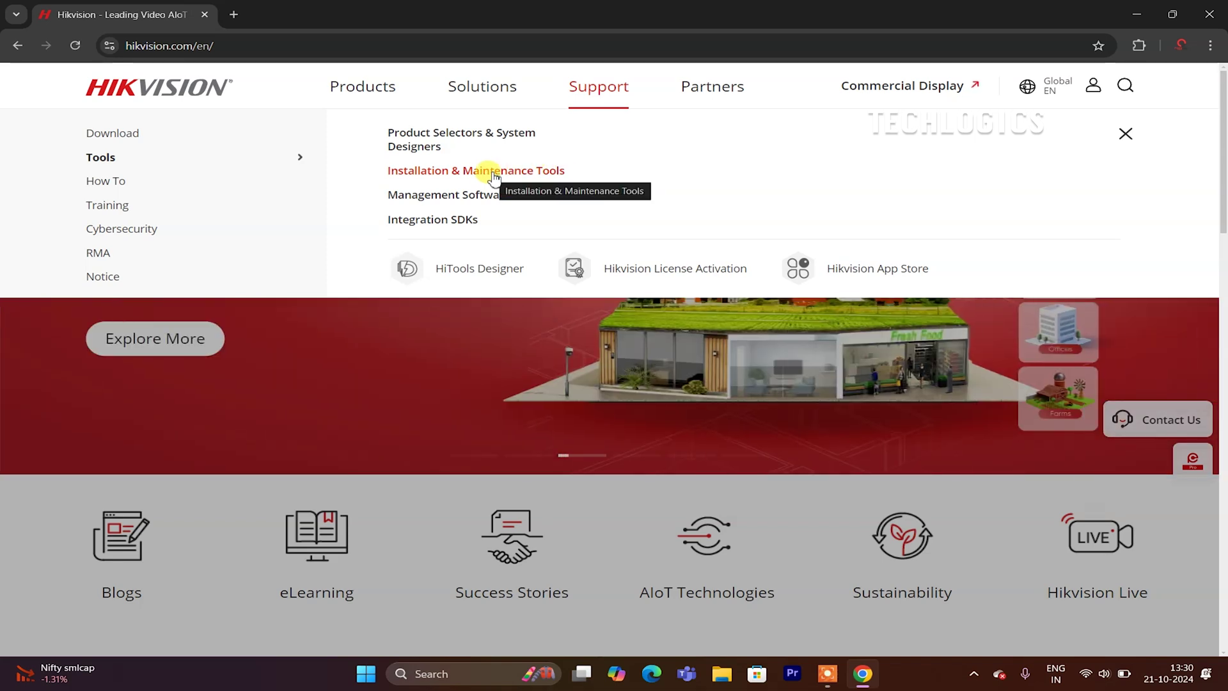
left_click(496, 173)
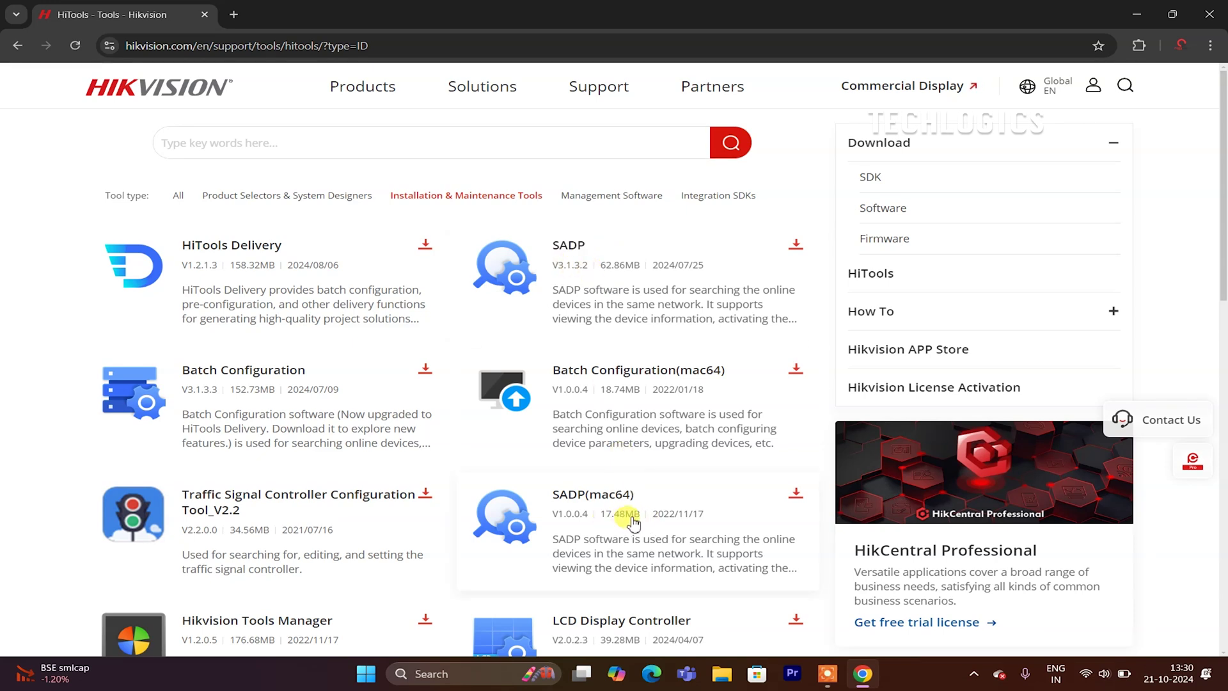
left_click(643, 291)
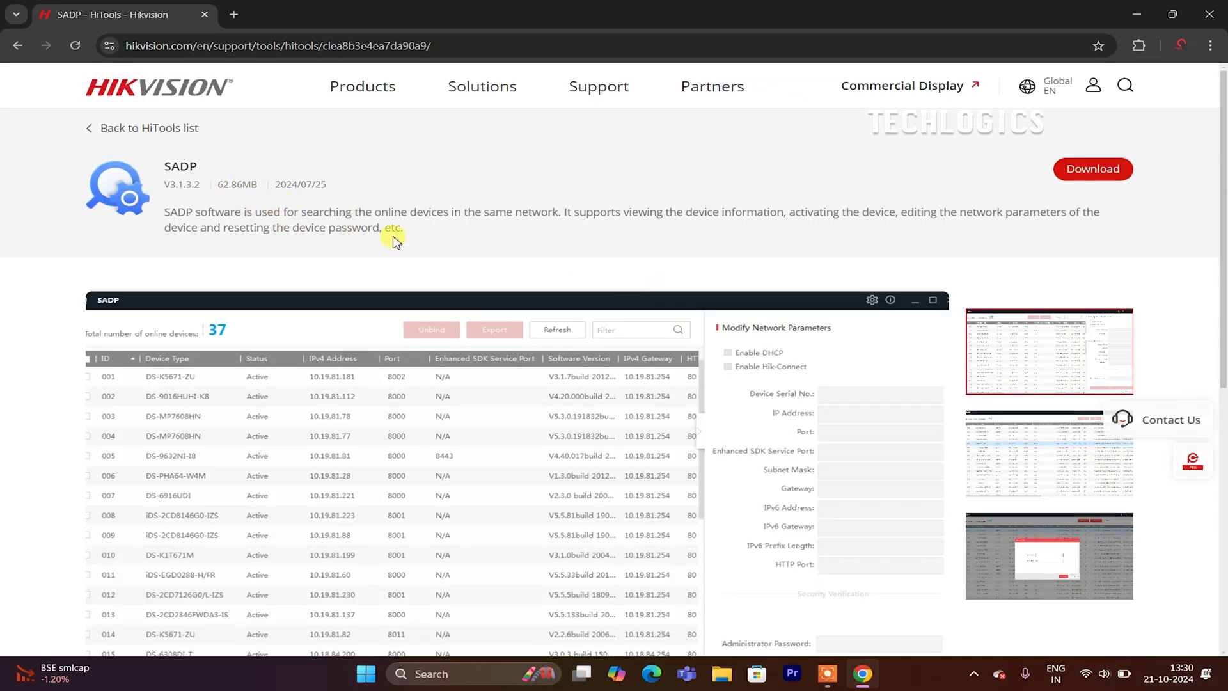
scroll(617, 275, "down", 5)
scroll(618, 275, "up", 4)
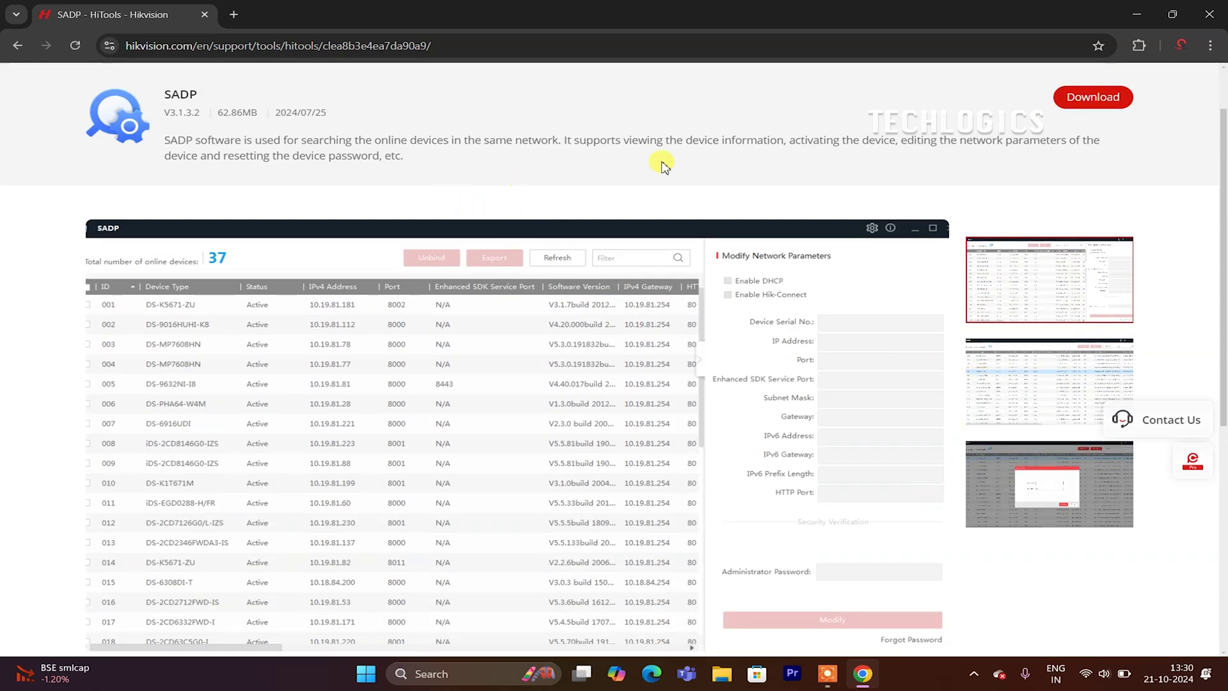
scroll(663, 166, "up", 1)
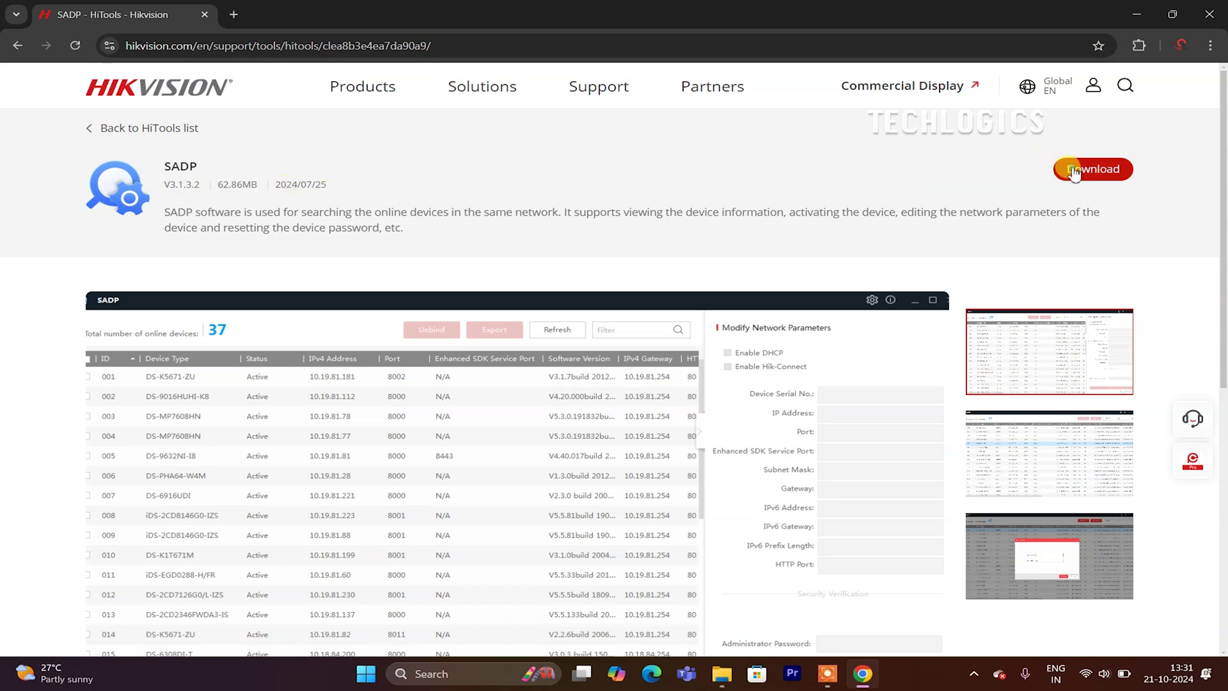
Step: Download SADP.zip (62.9 MB) and reveal it on the Desktop in File Explorer
left_click(1087, 168)
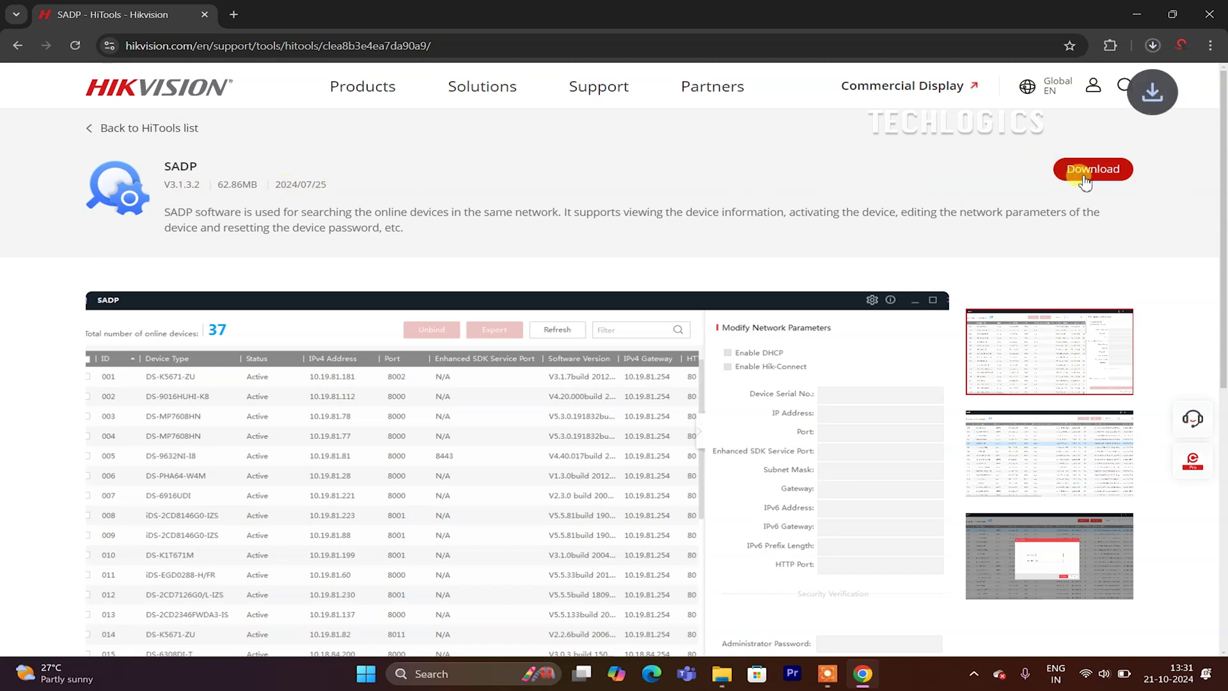
left_click(1156, 47)
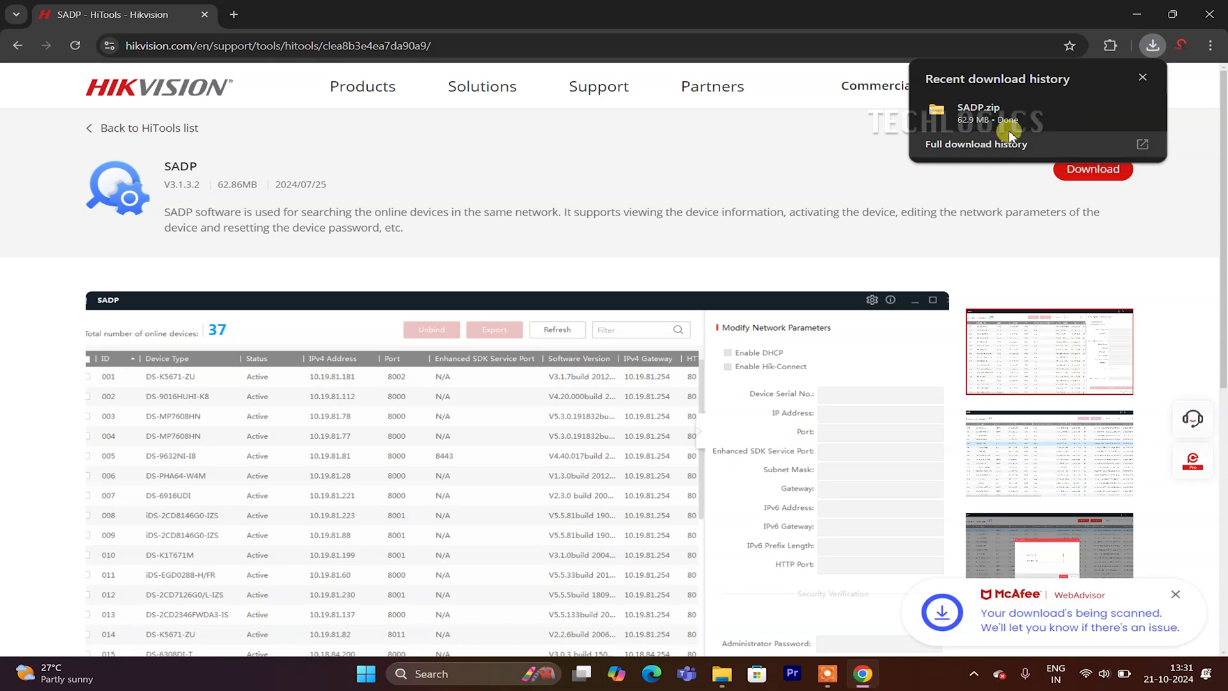
left_click(1111, 109)
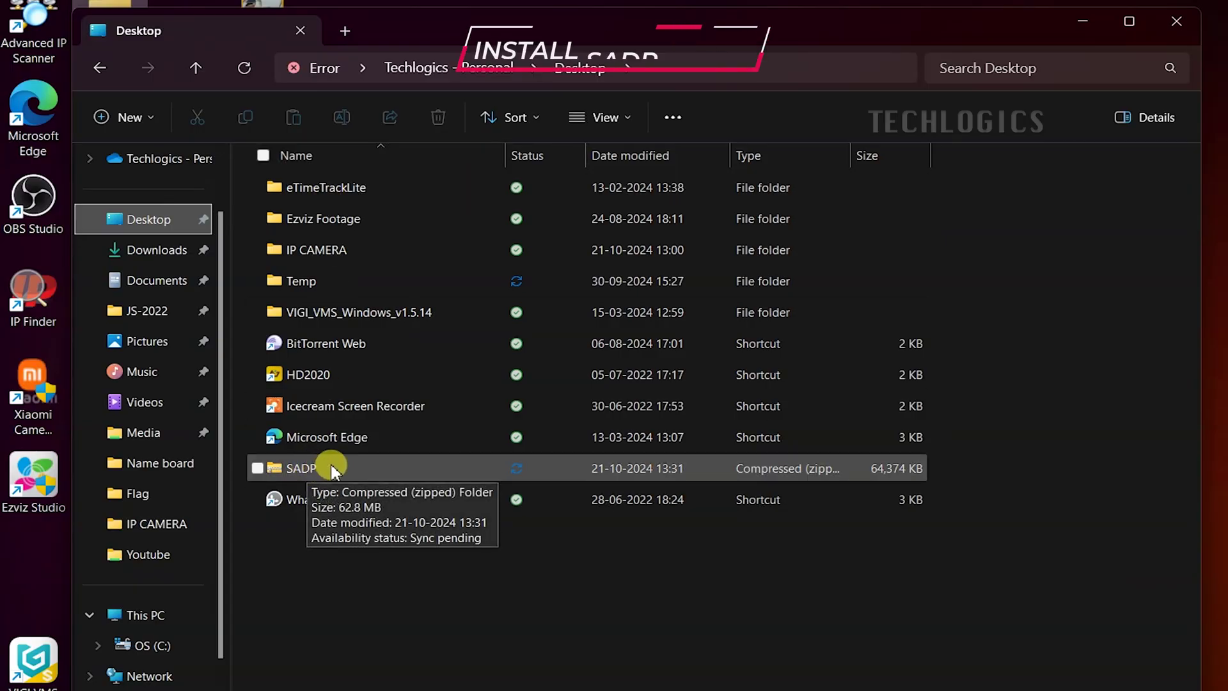
Step: Open the Extract All wizard for SADP.zip, targeting a new Desktop SADP folder
left_click(351, 470)
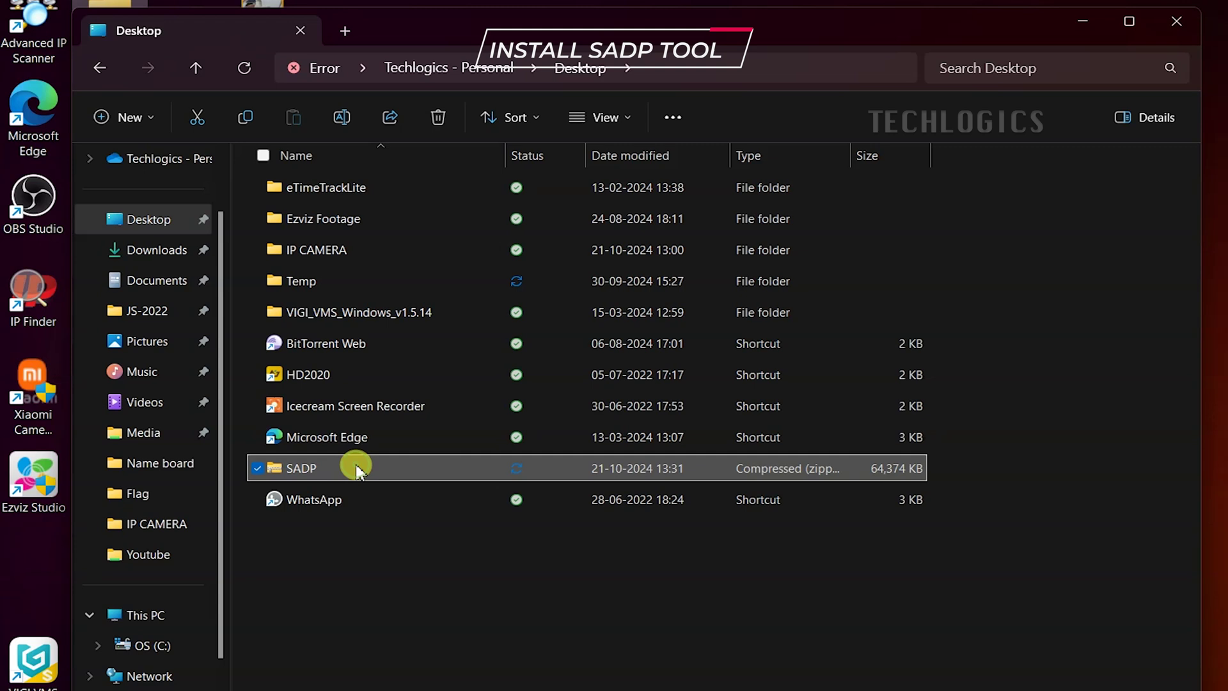
right_click(366, 472)
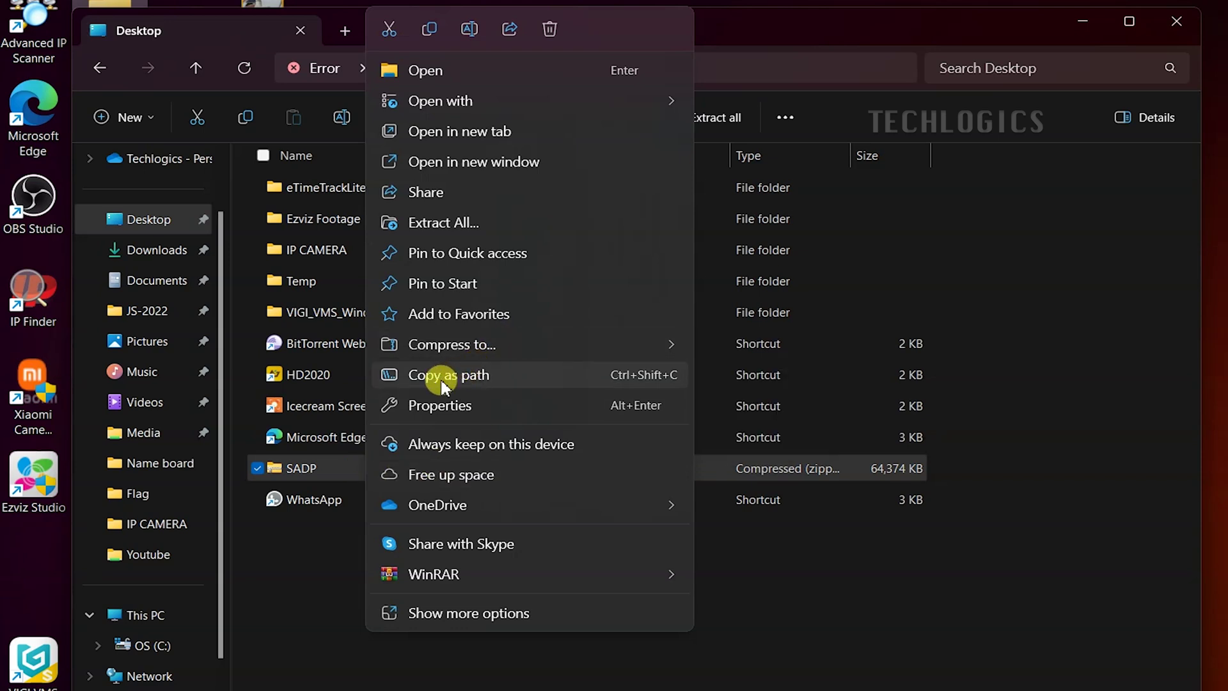
left_click(329, 467)
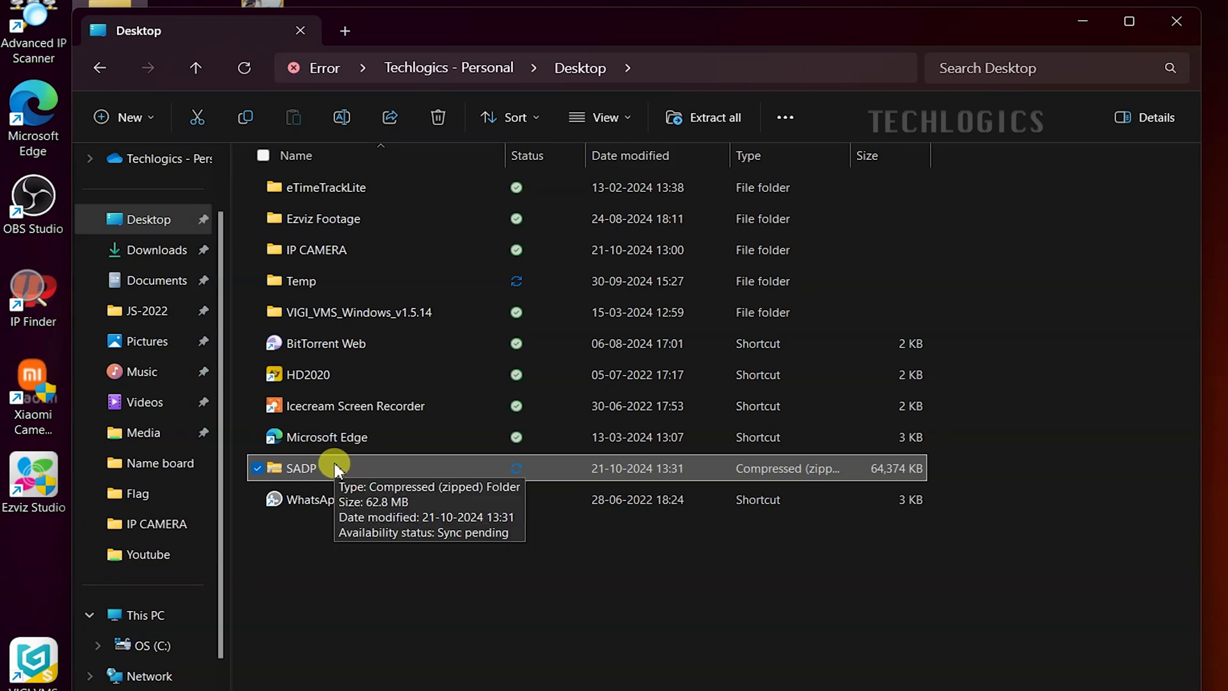
right_click(367, 467)
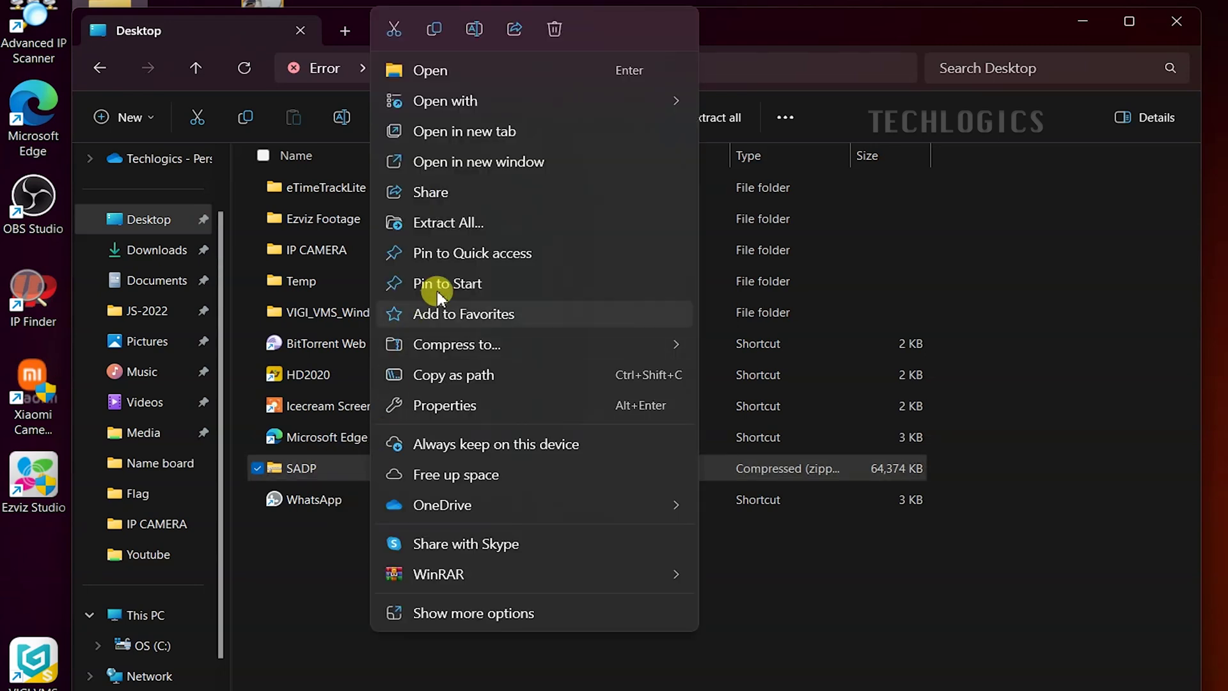
left_click(515, 224)
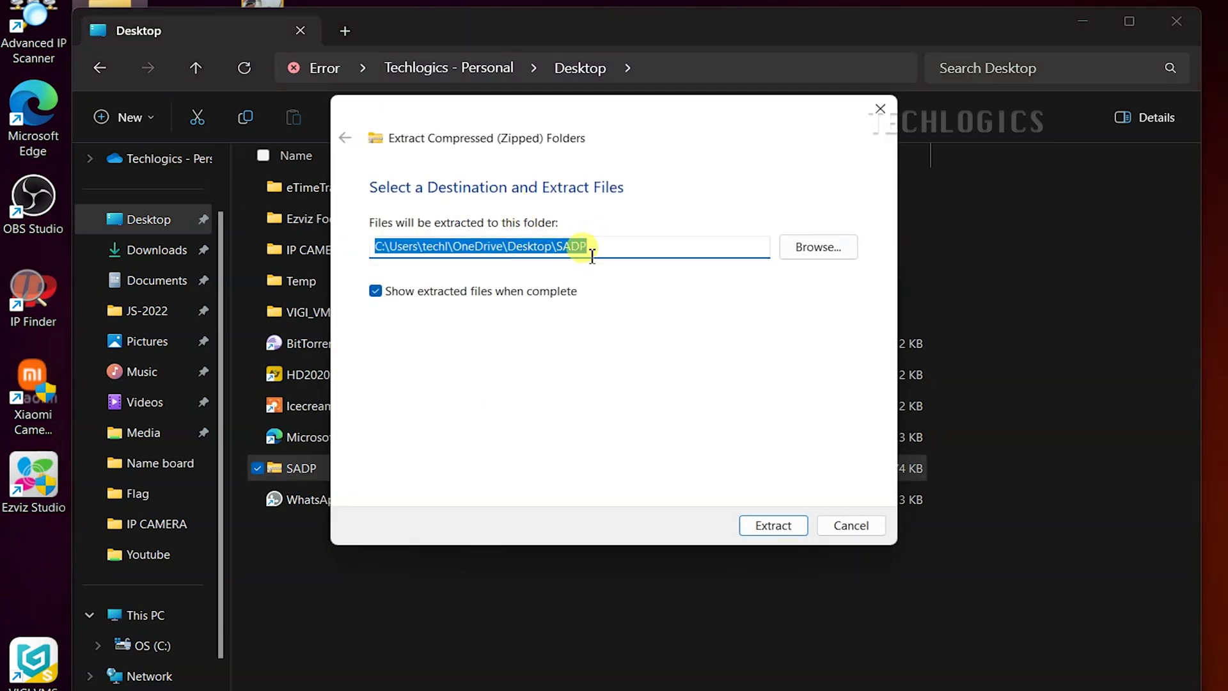
Step: Extract SADP.zip and run the extracted SADP installer as administrator
left_click(780, 524)
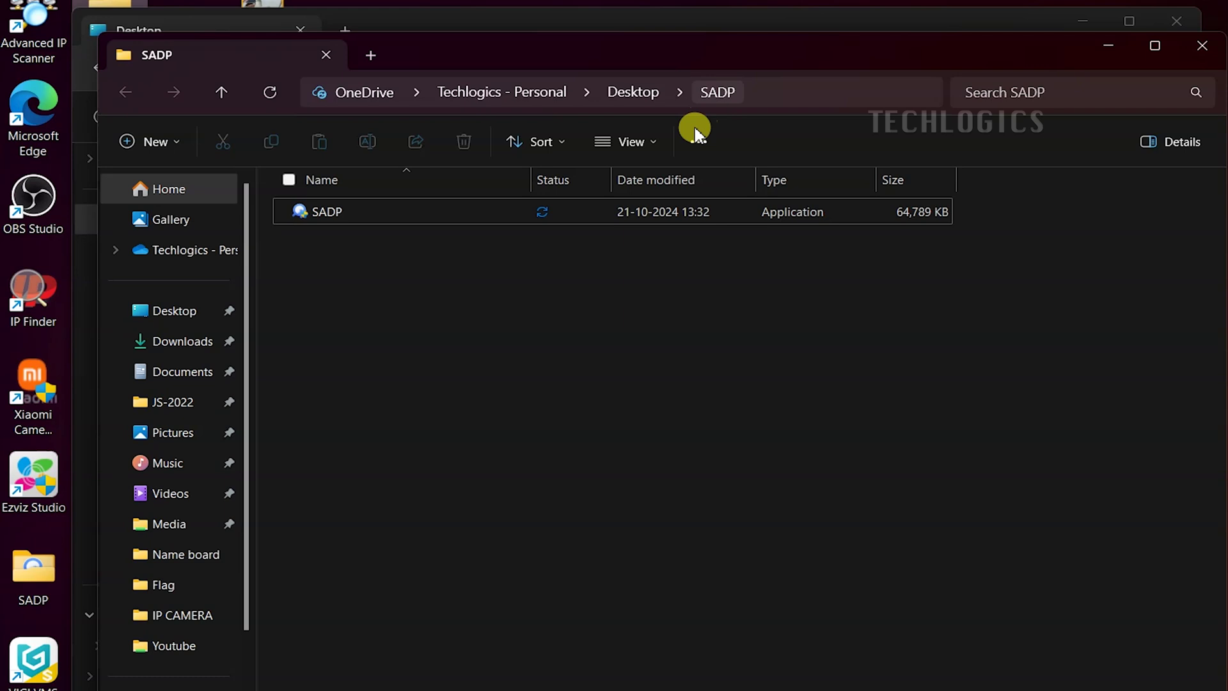
left_click(465, 211)
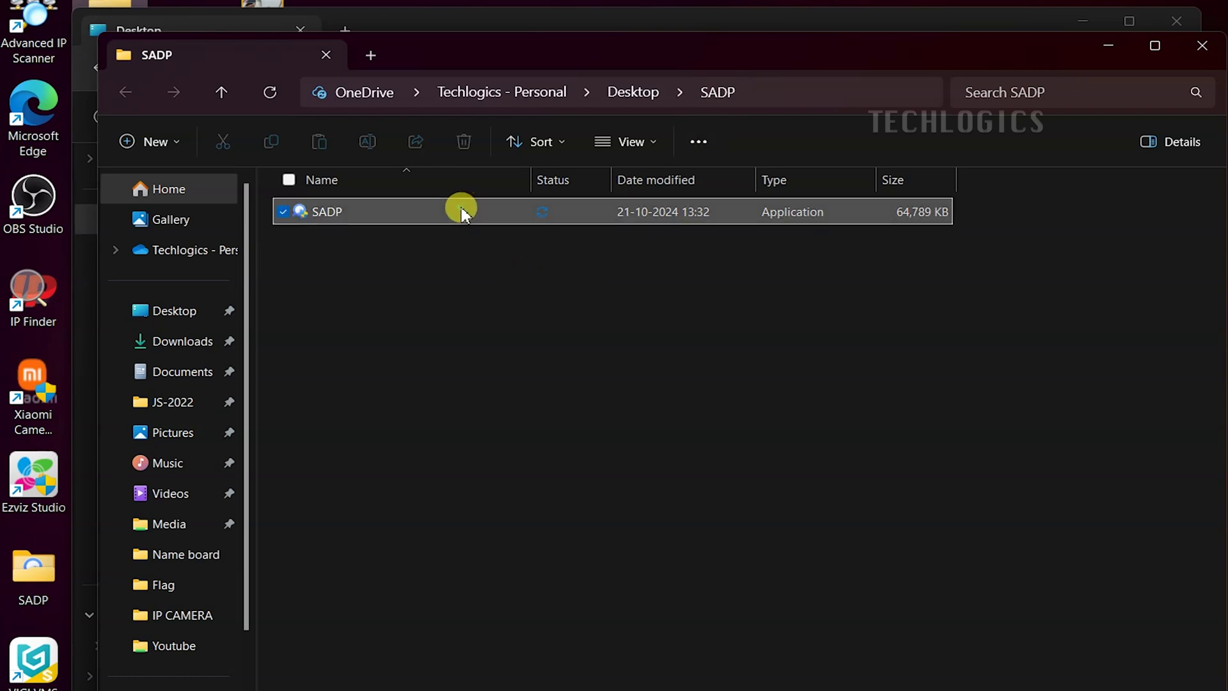
right_click(423, 215)
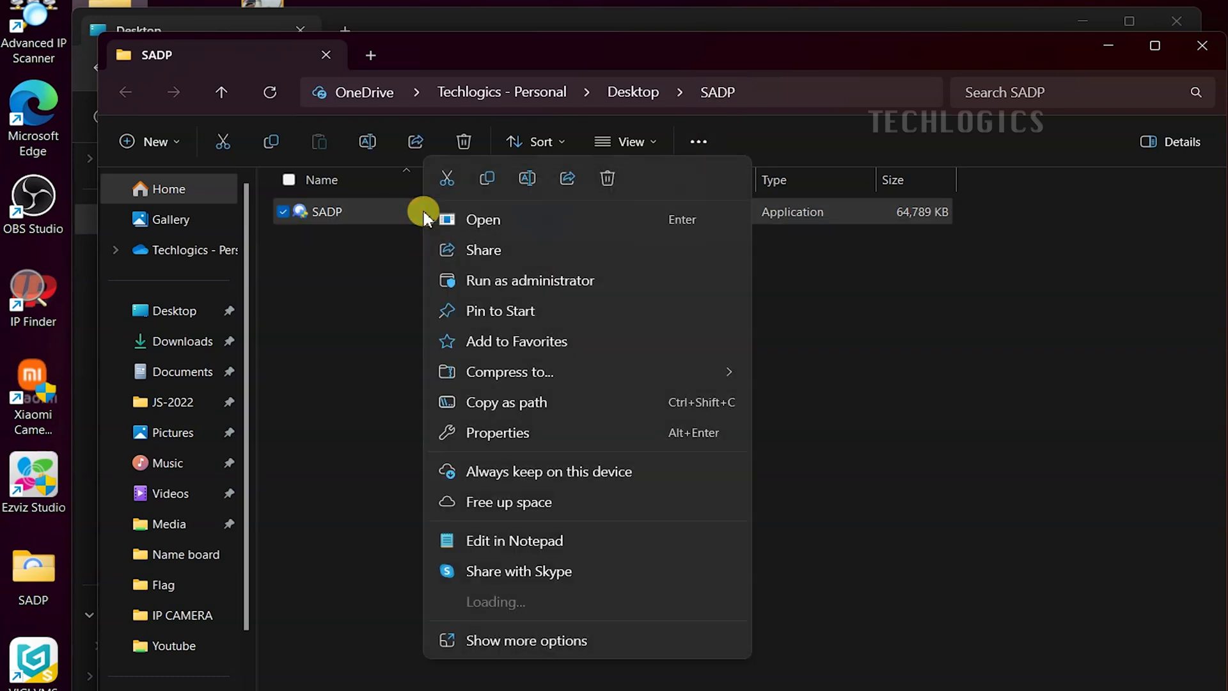
left_click(630, 280)
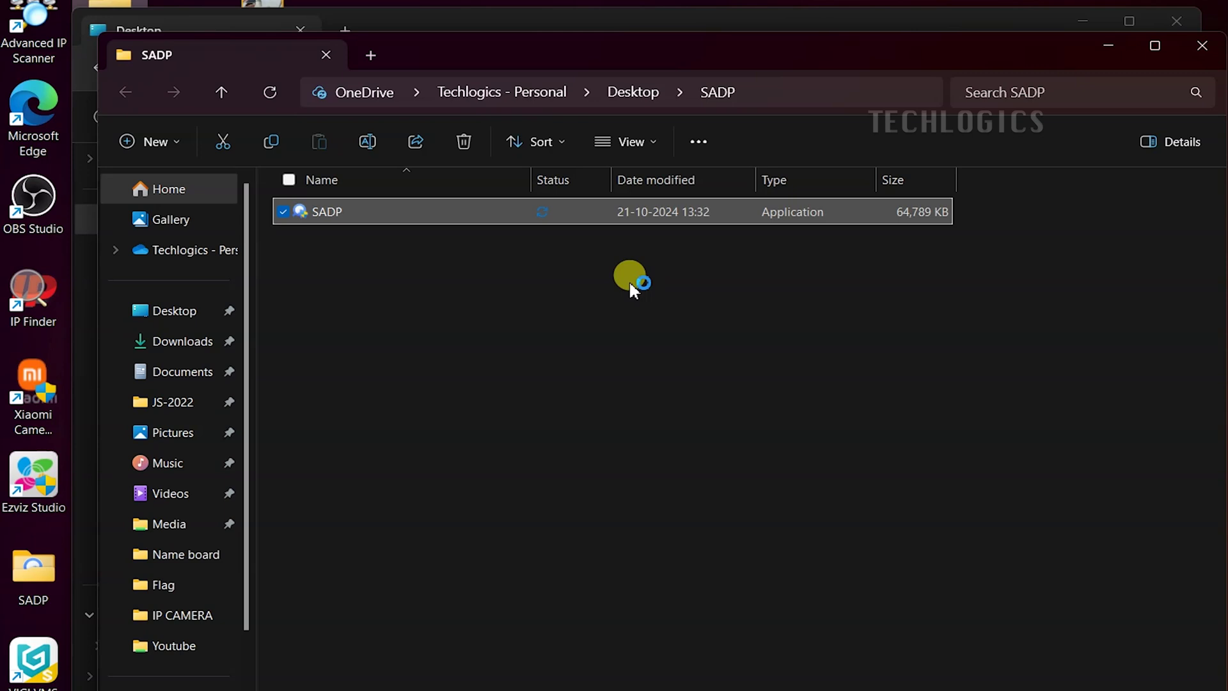
Step: Accept the SADPTool license, keep English and the default folder, install, and finish
left_click(1101, 40)
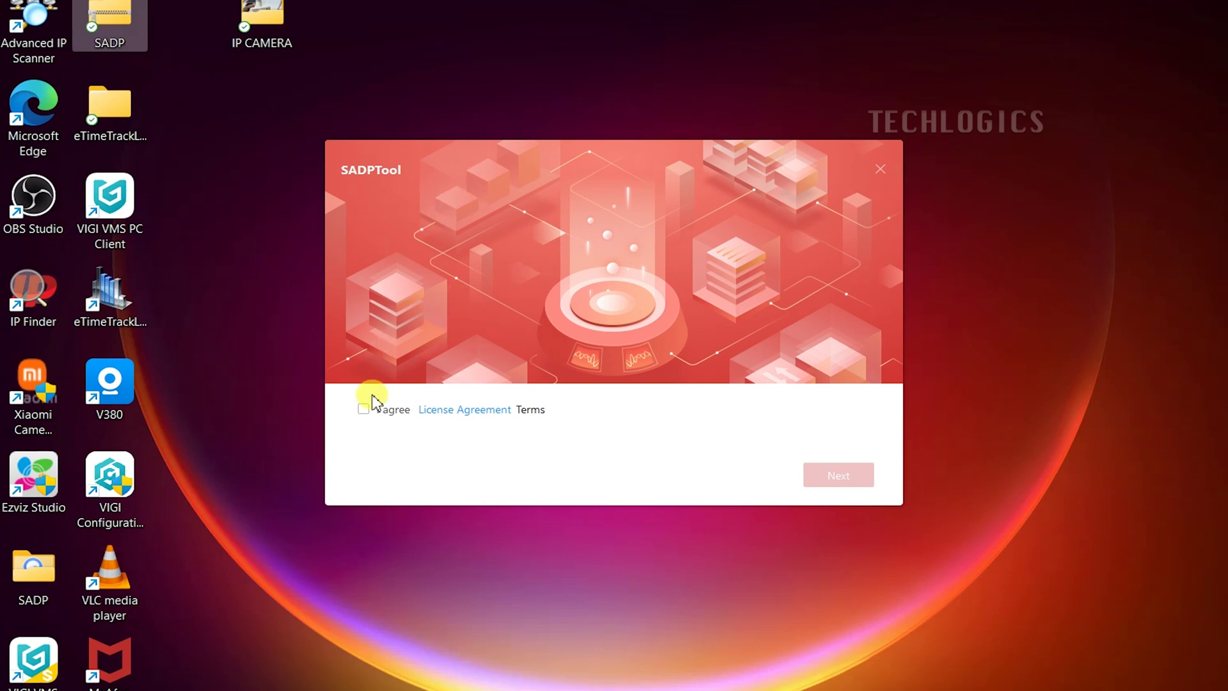
left_click(363, 410)
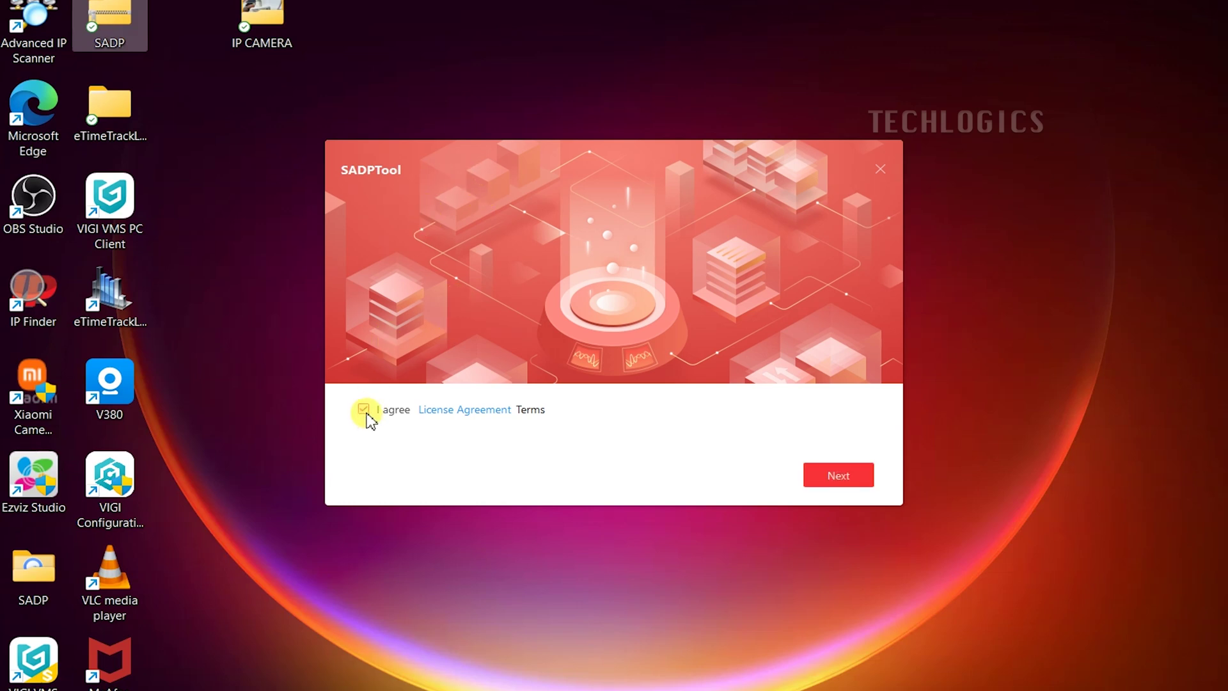
left_click(868, 485)
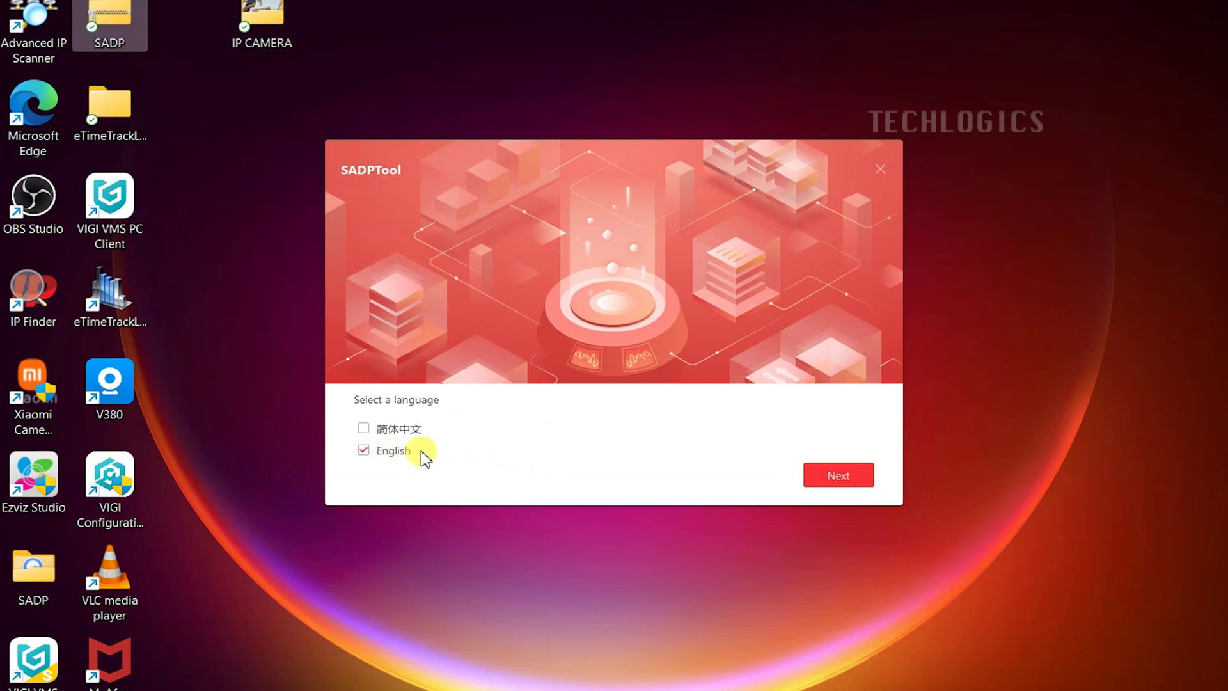
left_click(868, 483)
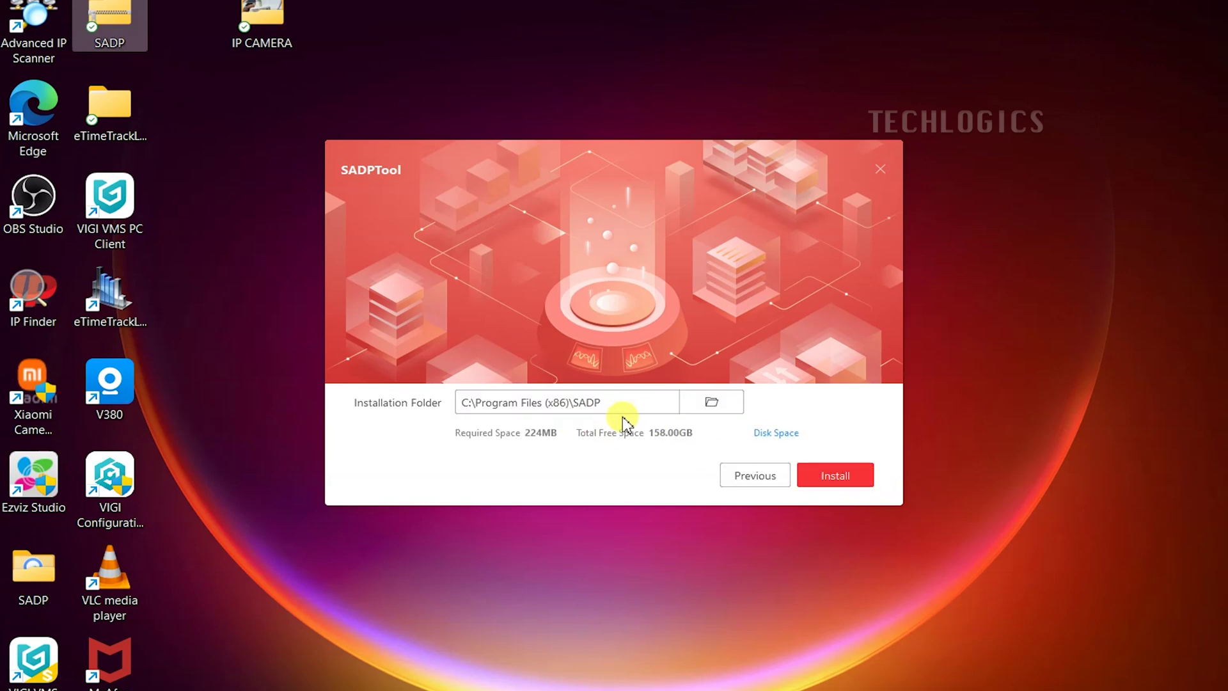
left_click(861, 476)
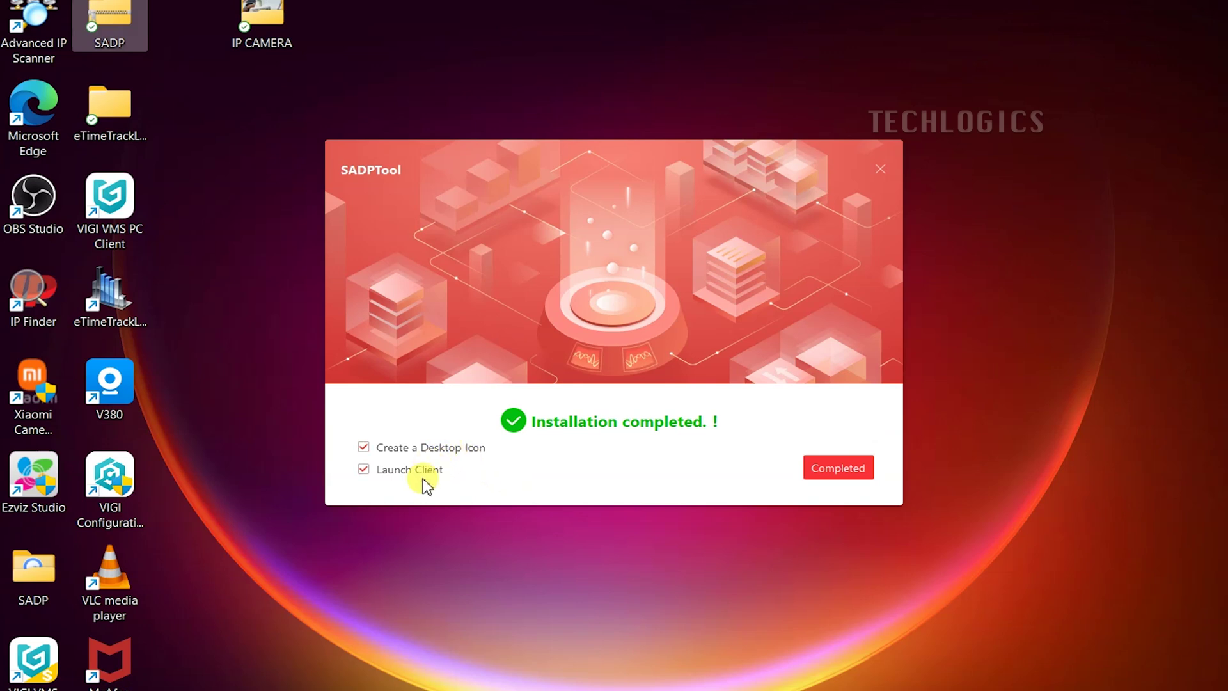
left_click(823, 474)
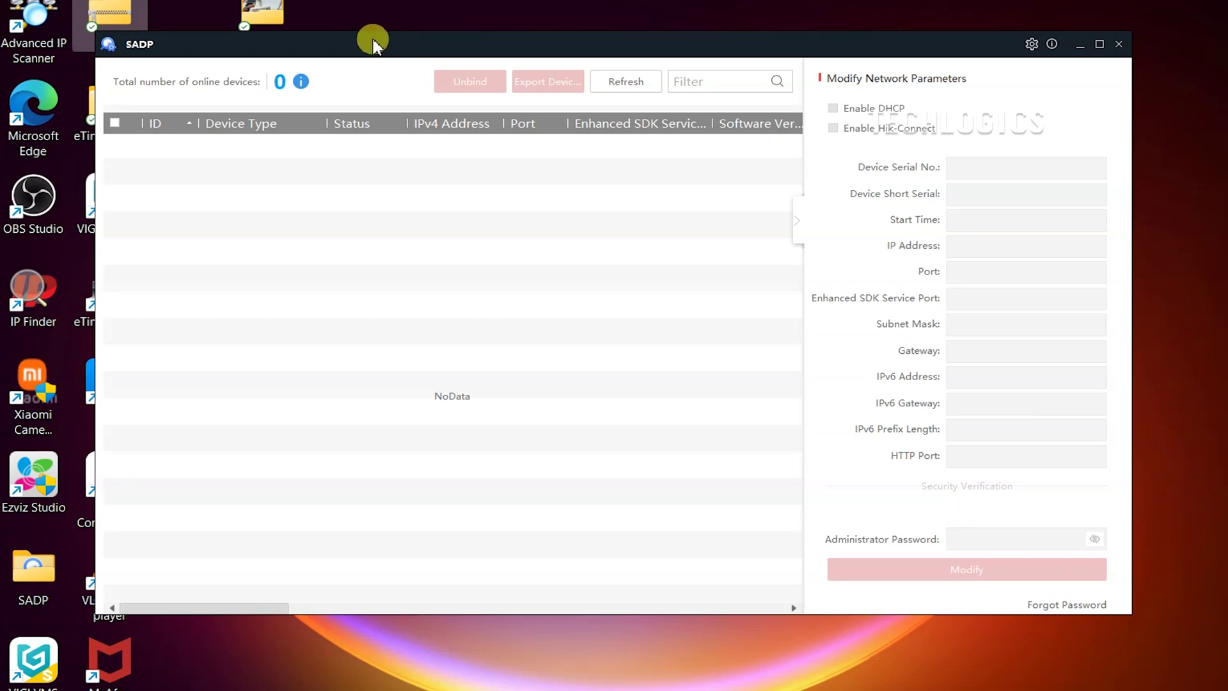
Step: Move the SADP window lower and refresh the device list three times, finding zero devices
left_click_drag(374, 45, 375, 50)
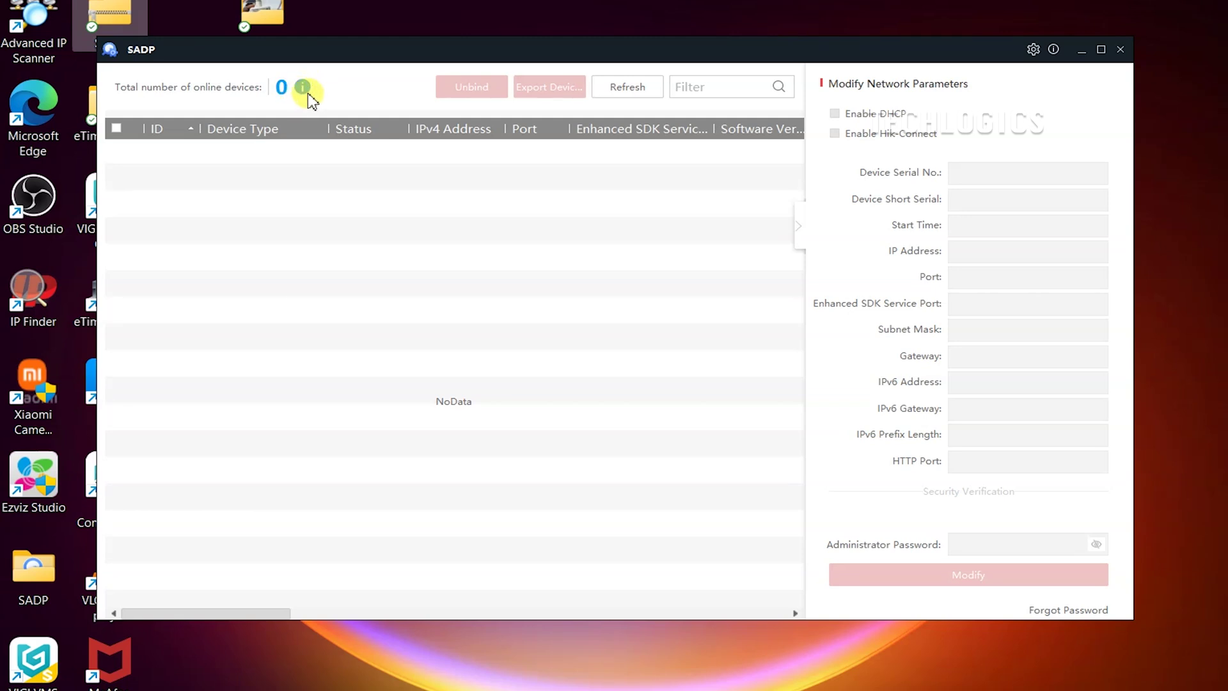
left_click_drag(364, 46, 372, 67)
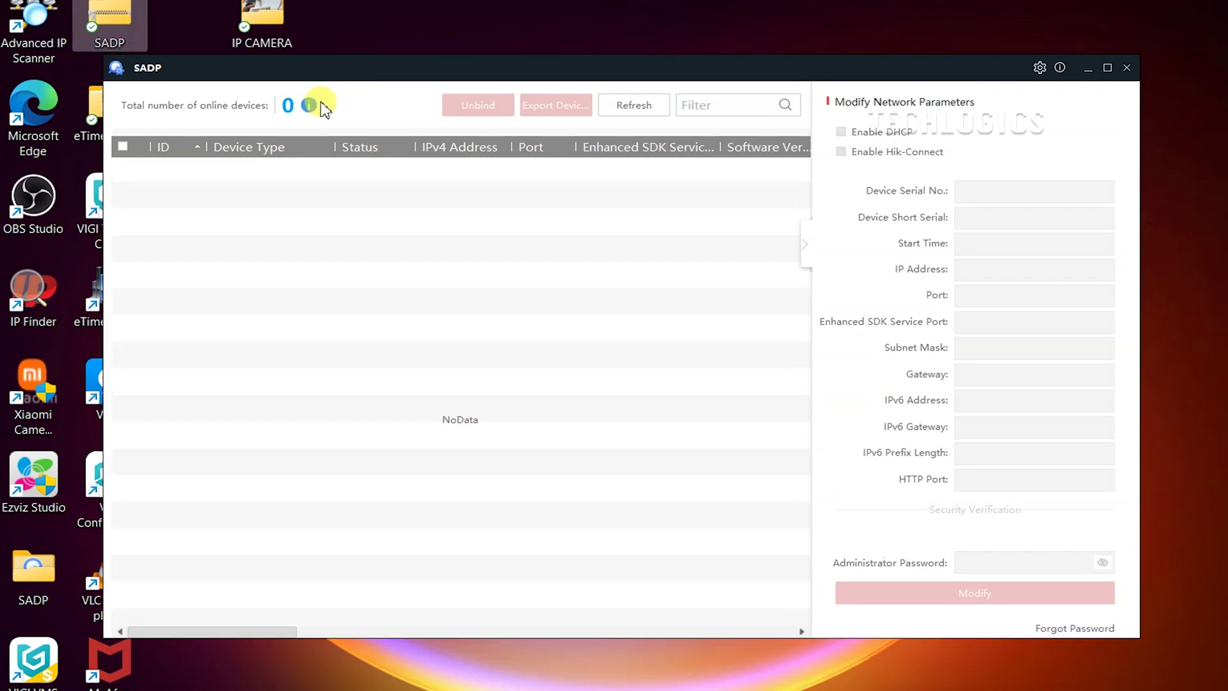
left_click(632, 105)
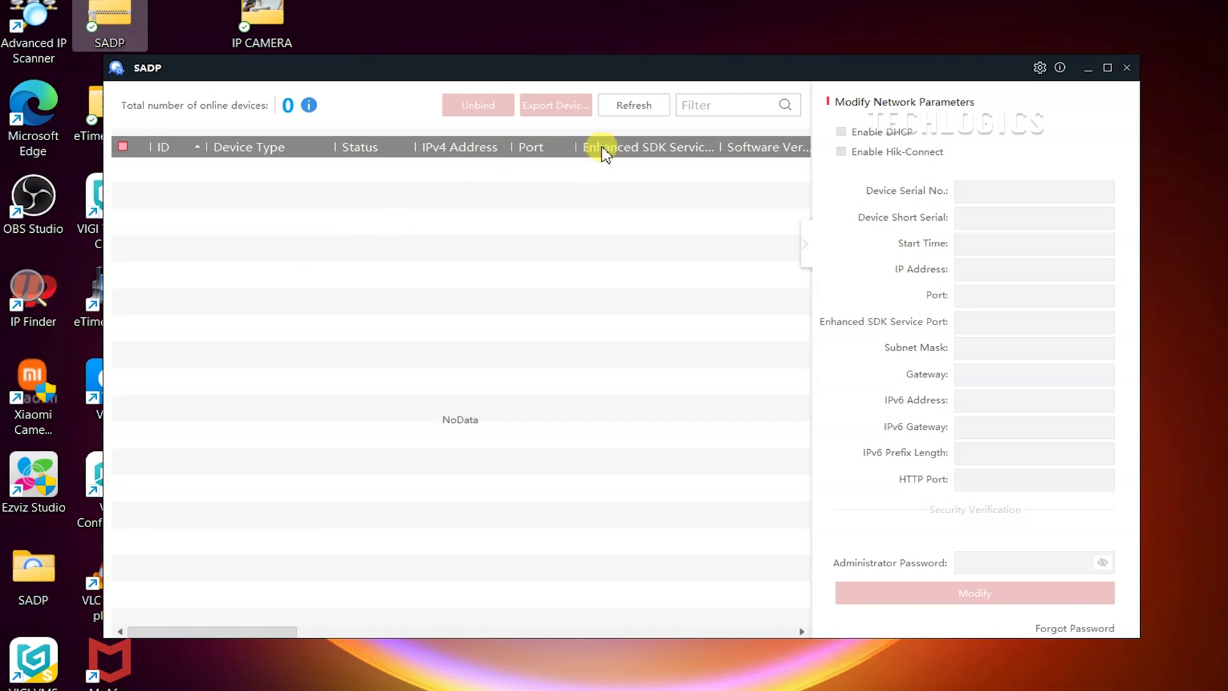
left_click(635, 107)
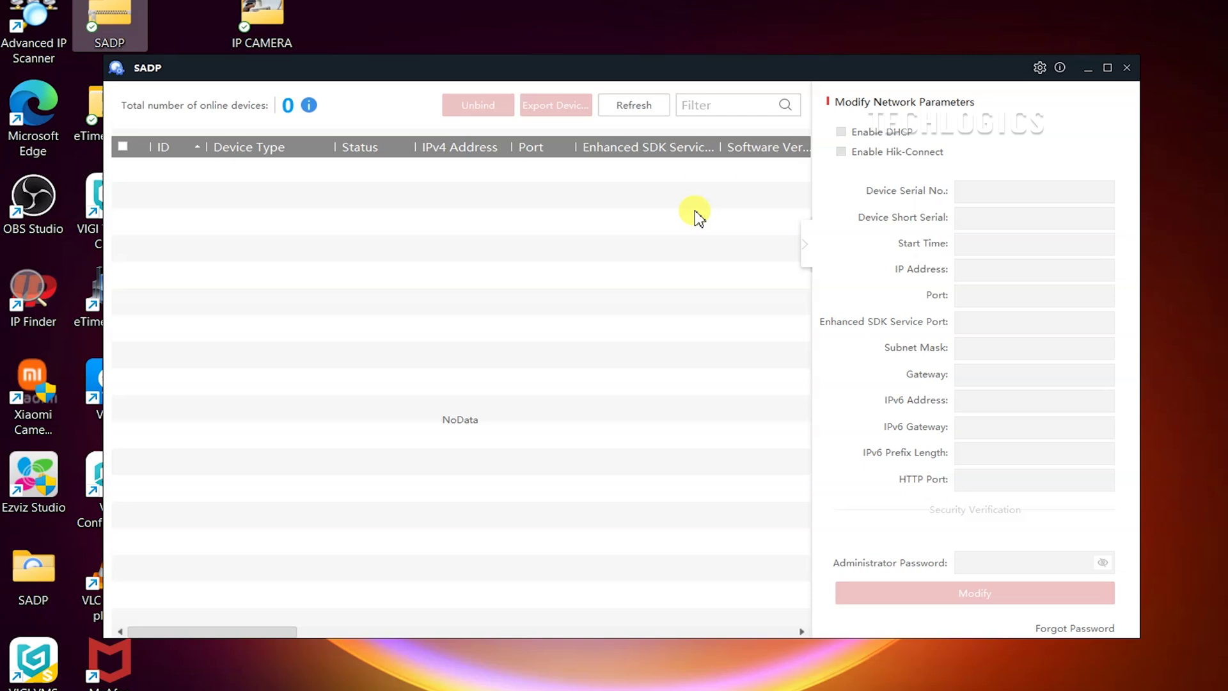
left_click(656, 109)
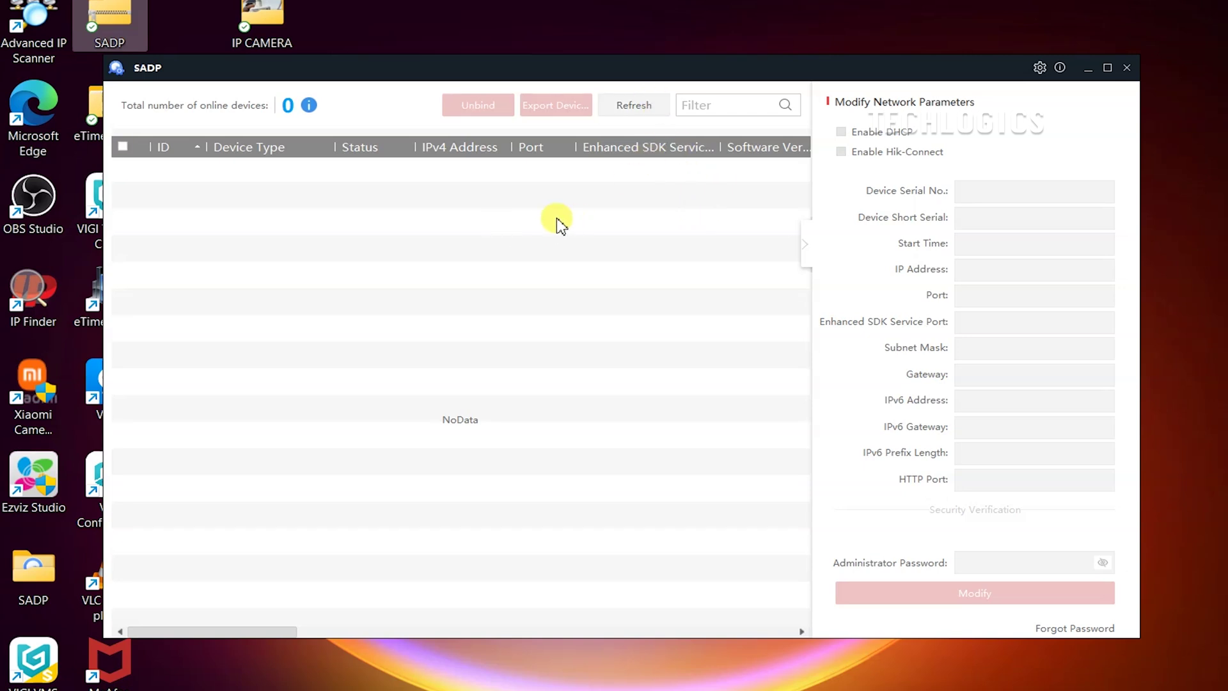
Step: Exit SADP, confirming in the Exit dialog
left_click(1127, 68)
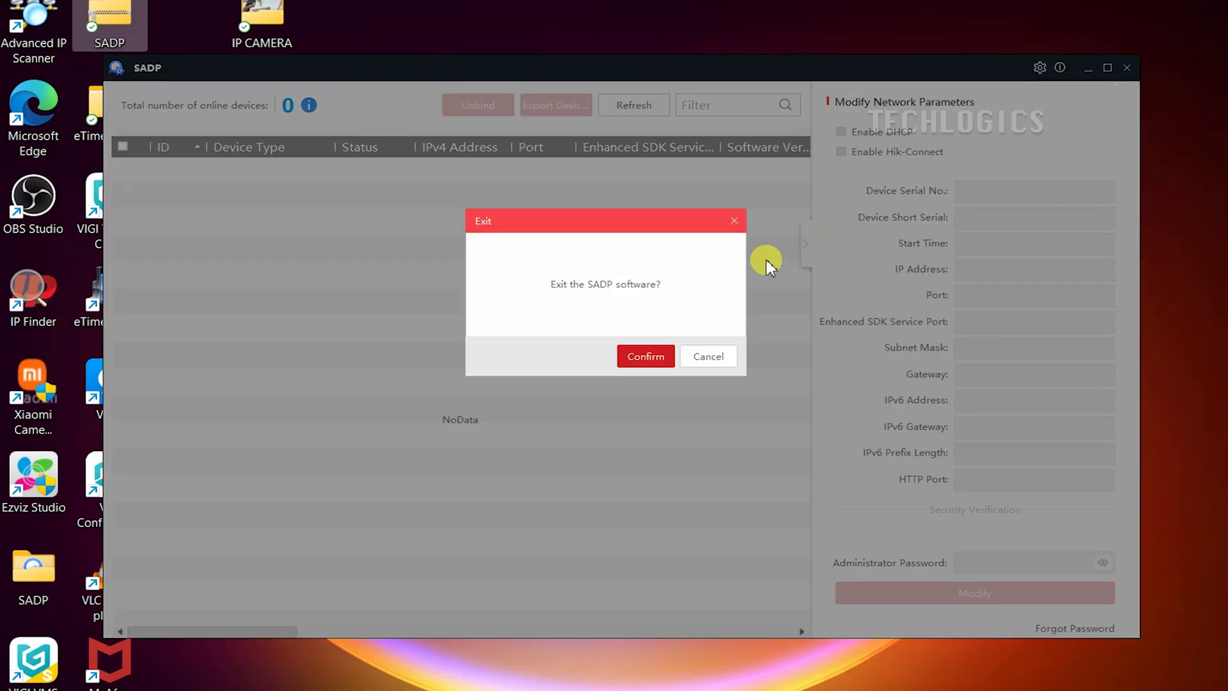
left_click(656, 356)
right_click(554, 52)
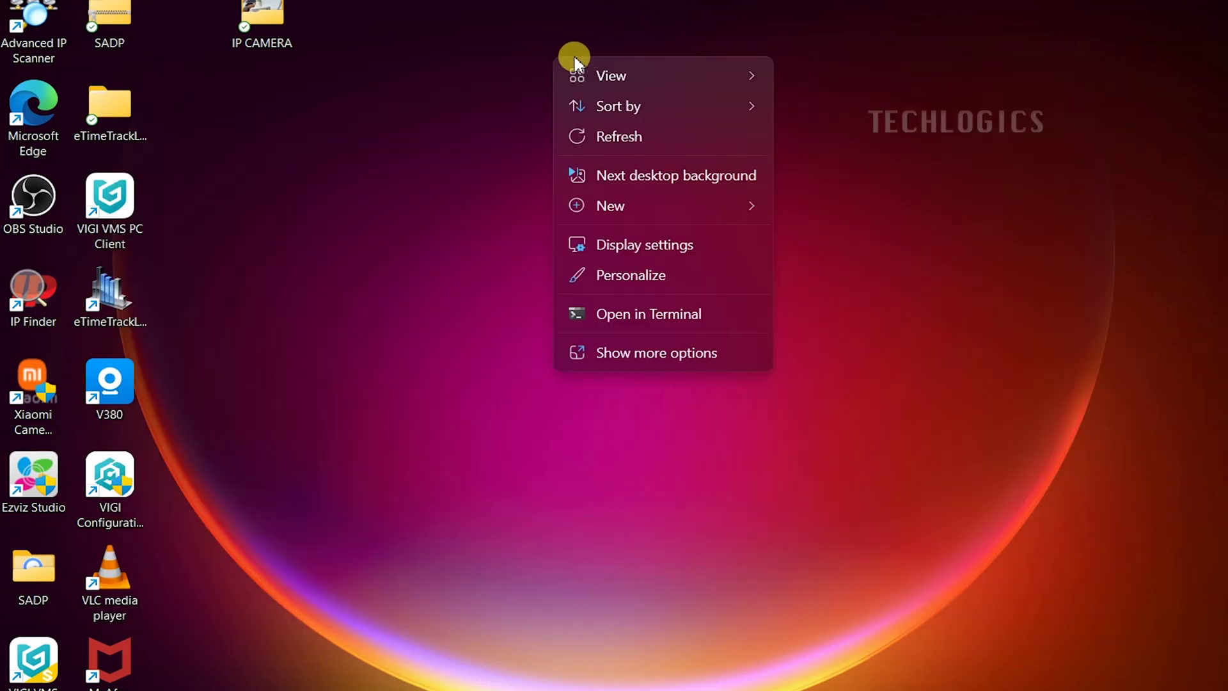
Step: Refresh the desktop, relaunch SADP and rescan, still finding no devices
left_click(647, 135)
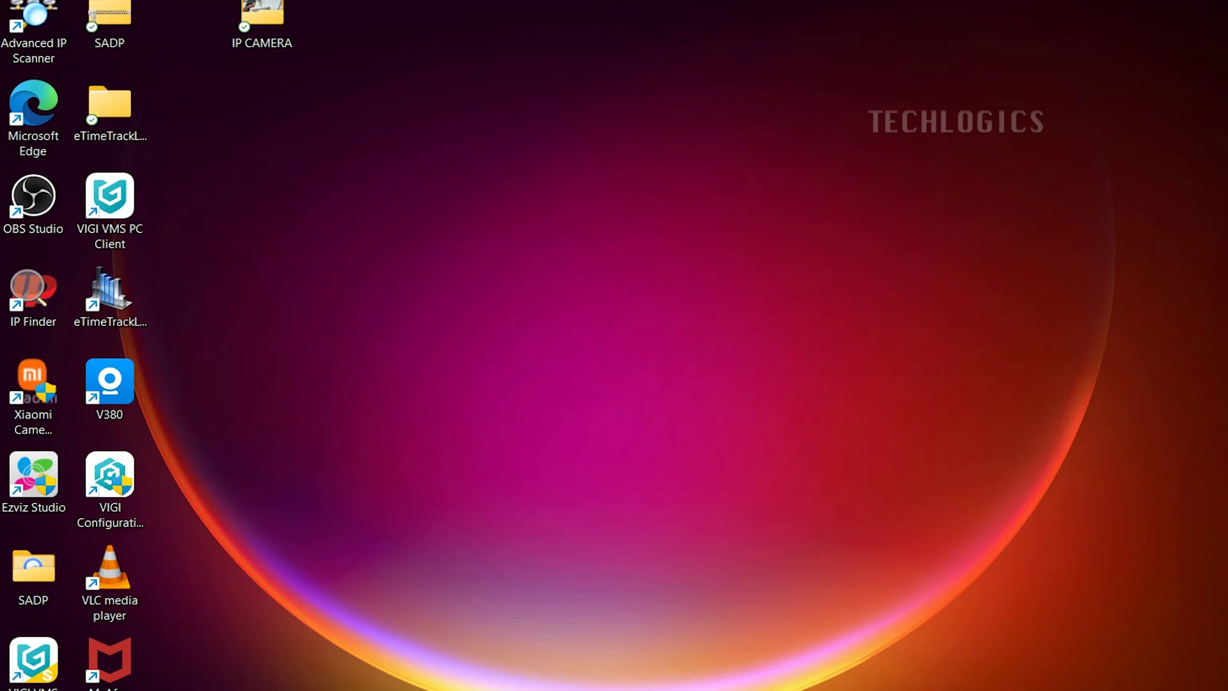
key("shift+F10")
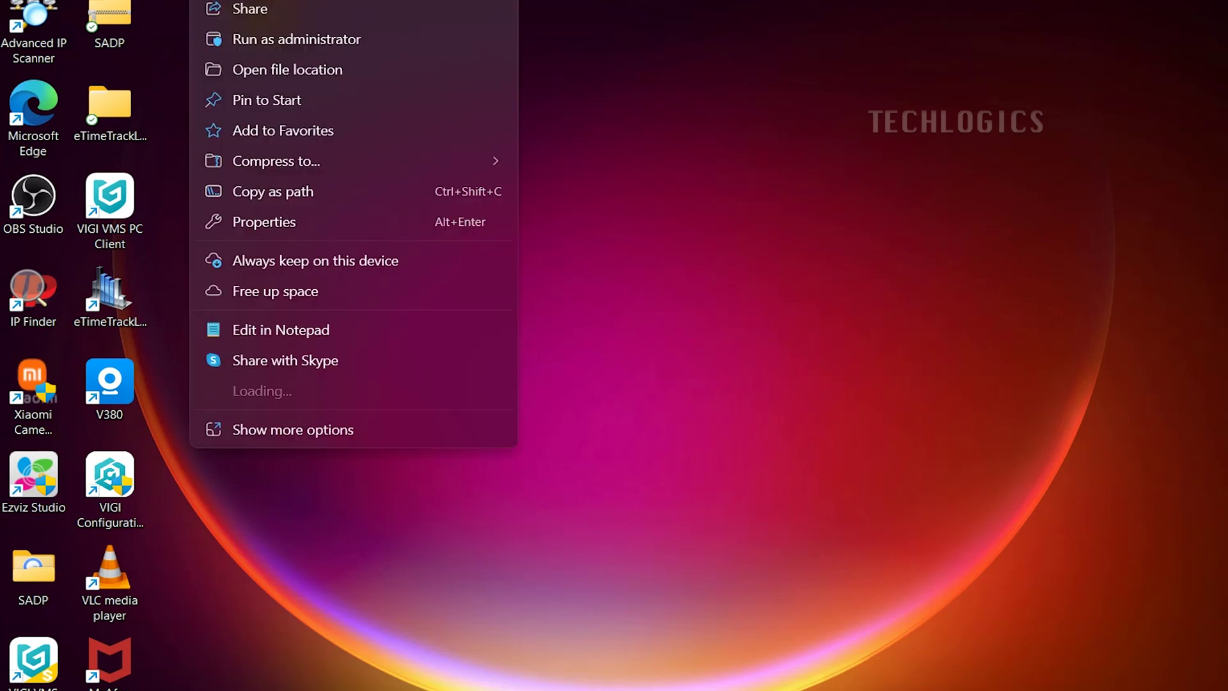
key("Escape")
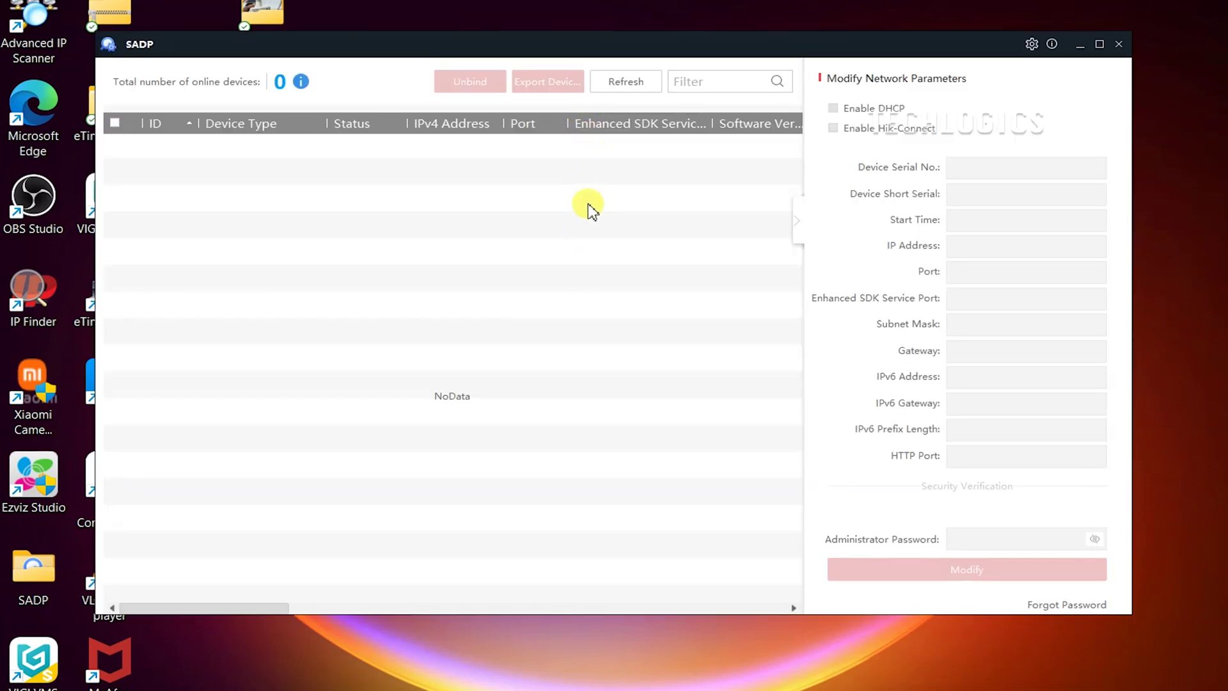
left_click(640, 84)
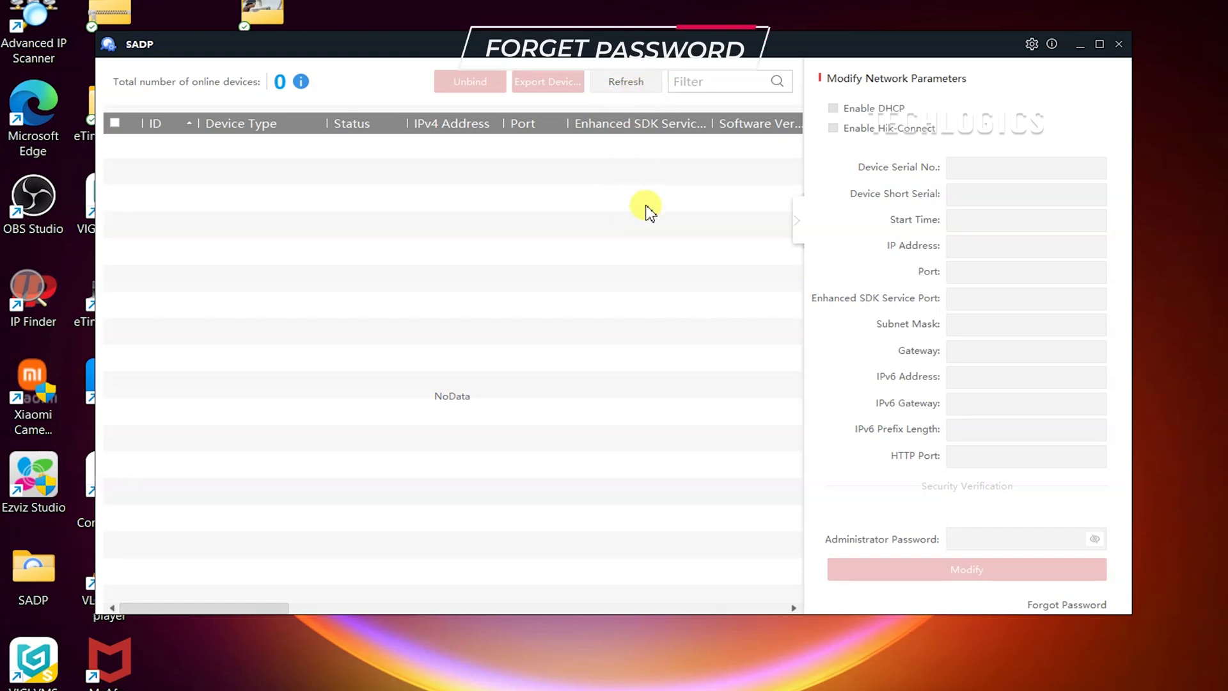
Step: Tick camera DS-2CD3021G0-I at 192.168.1.100 so its network parameters load
left_click(378, 152)
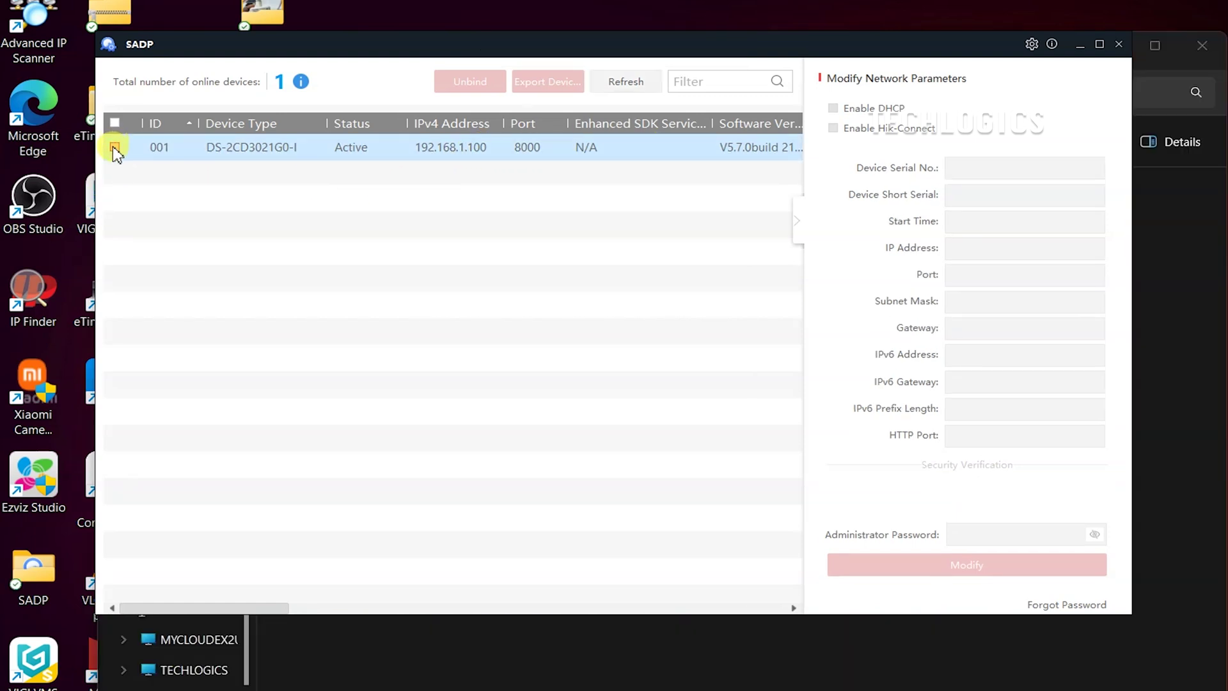
left_click(115, 149)
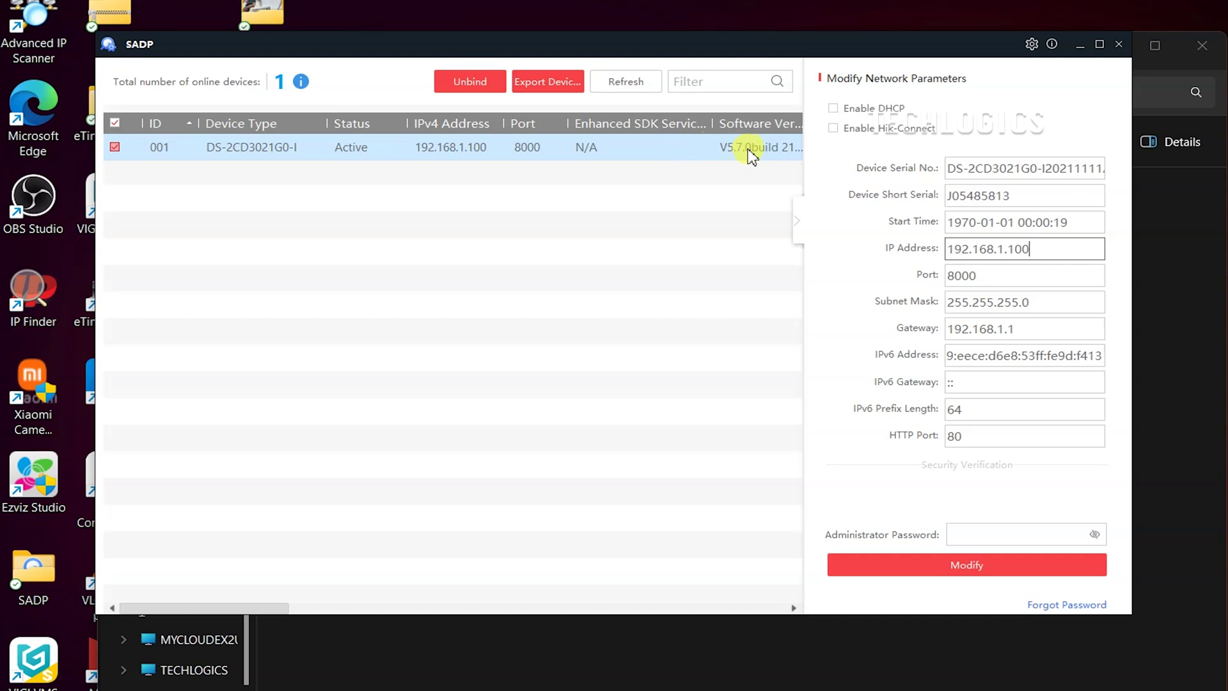
left_click(797, 222)
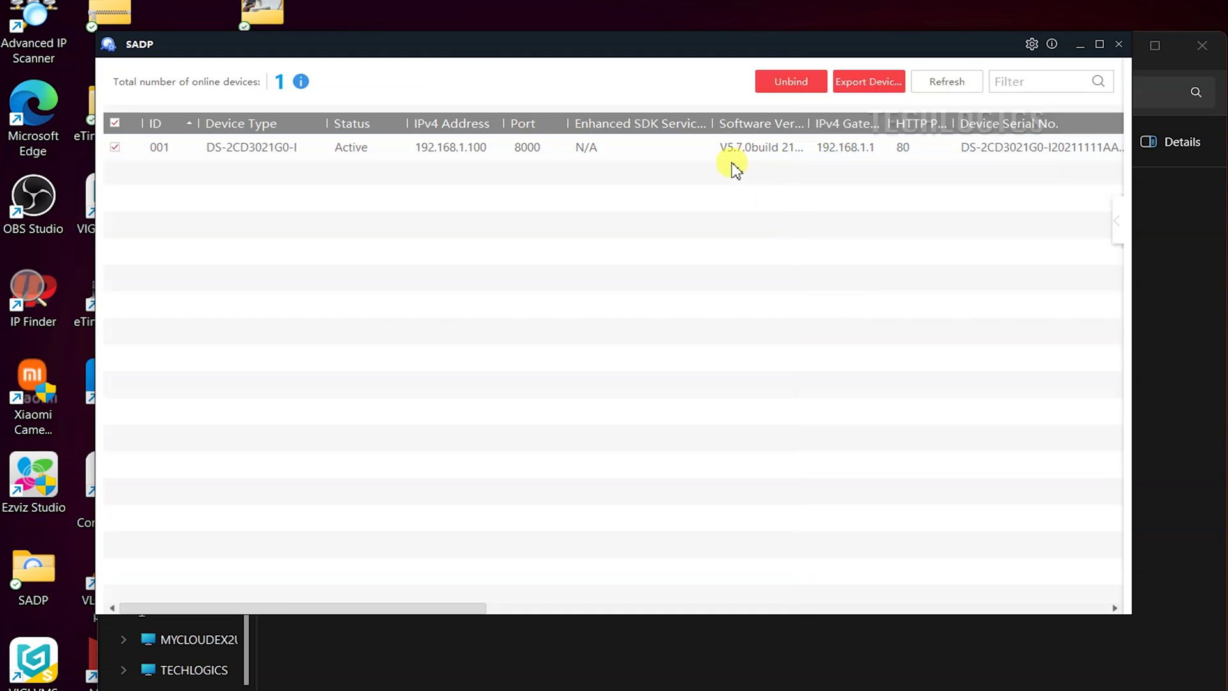
left_click(1114, 225)
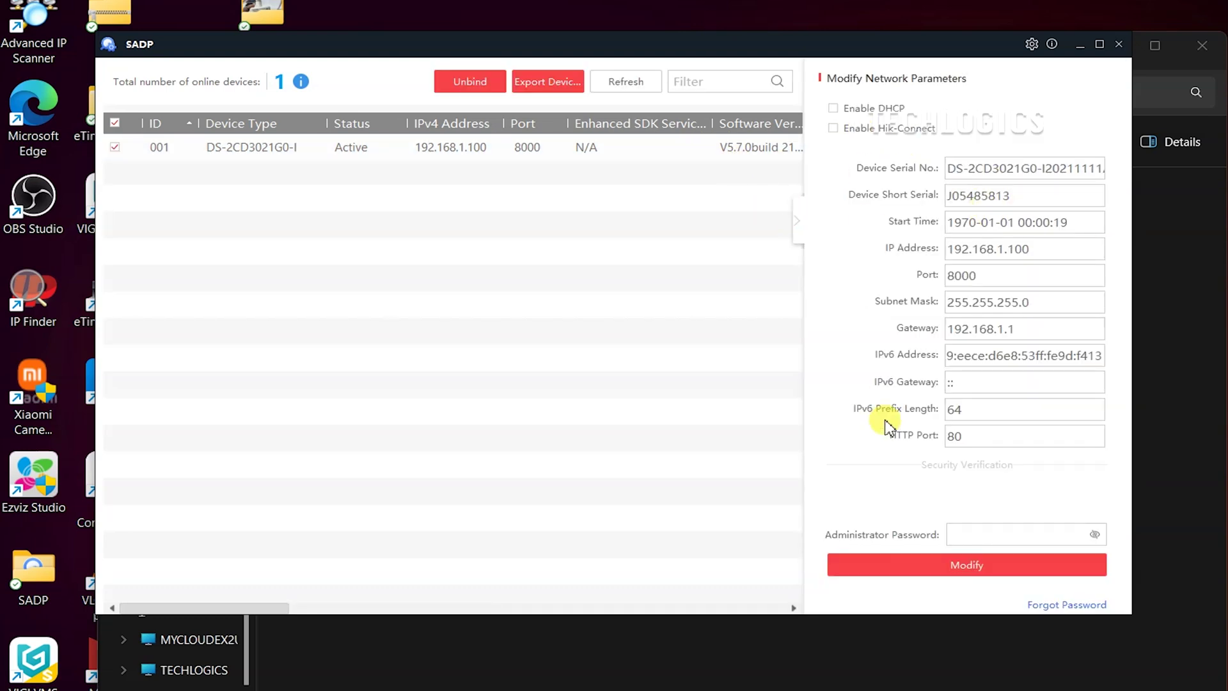
left_click(119, 151)
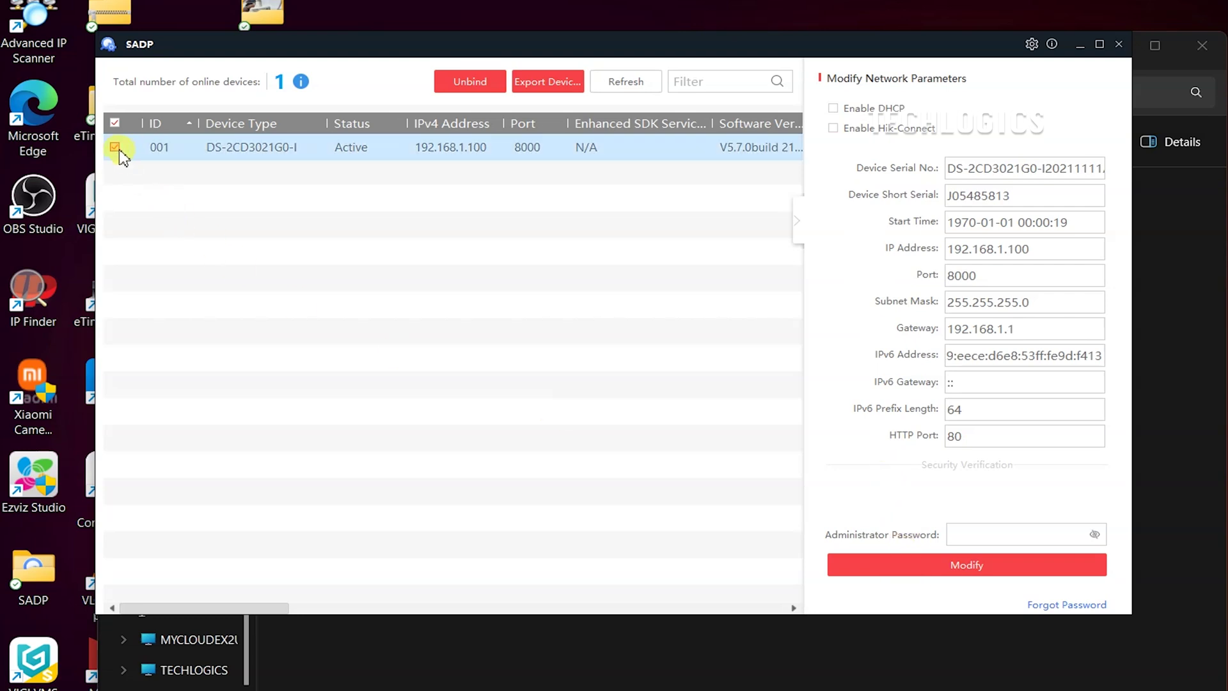
Step: Generate the camera's reset QR code in Export/Import feature code mode and start exporting it
left_click(1086, 607)
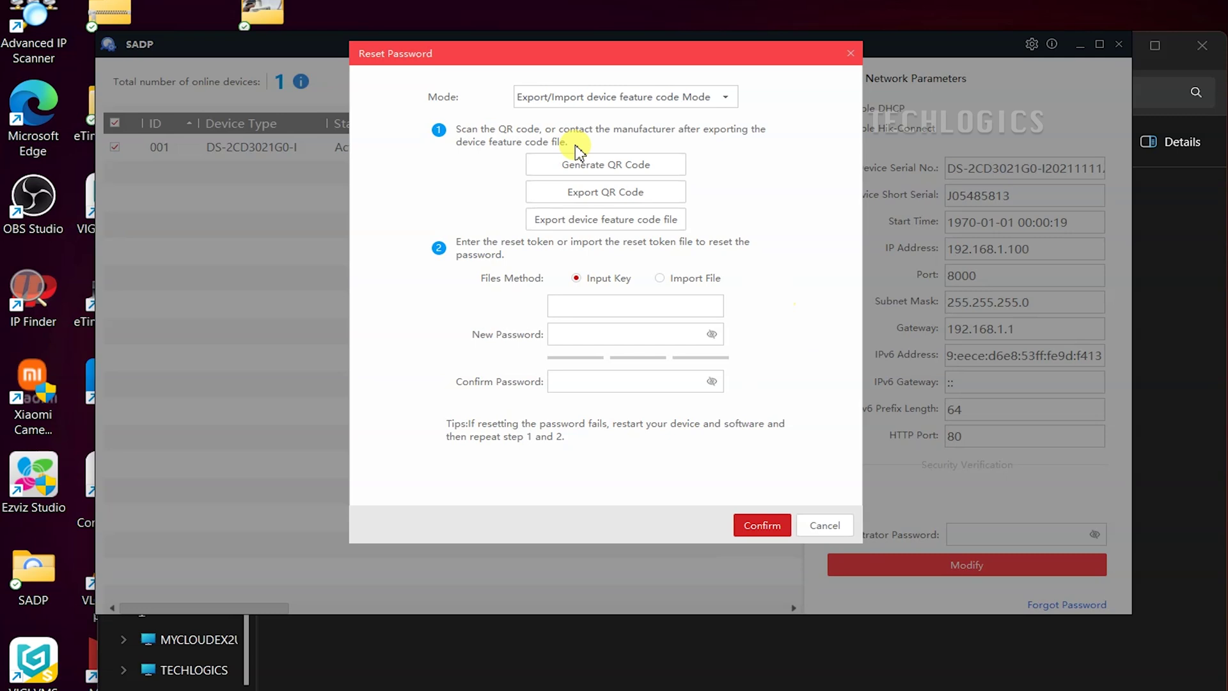
left_click(589, 96)
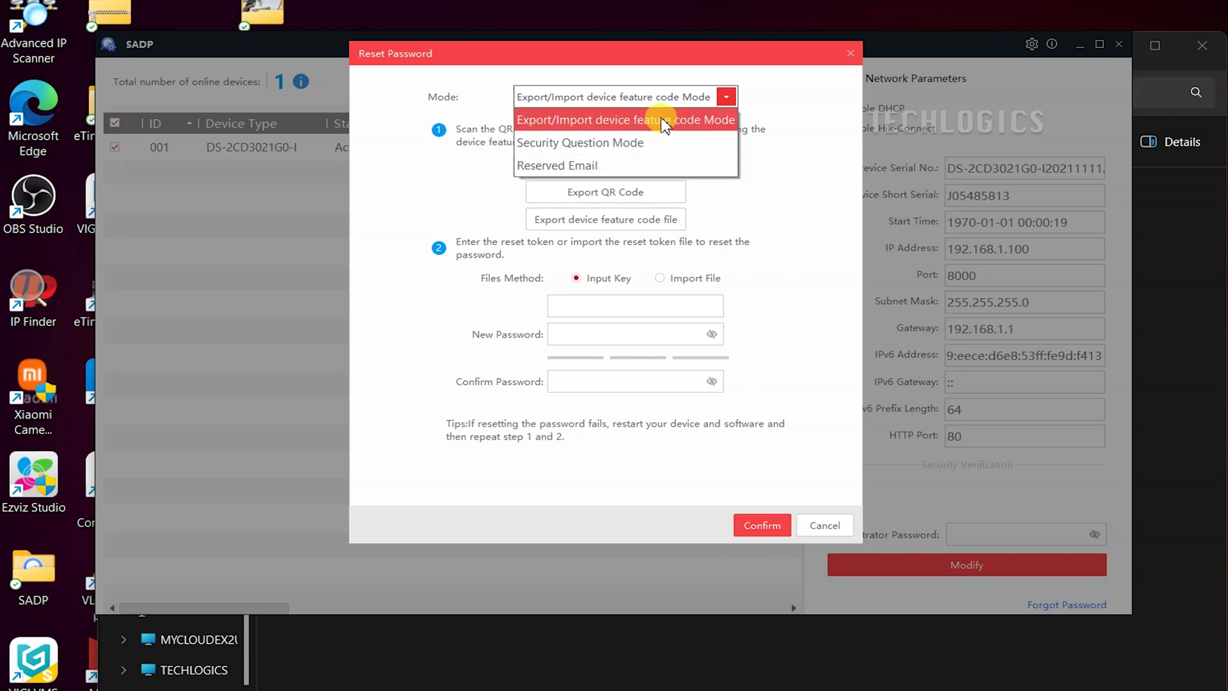
left_click(665, 122)
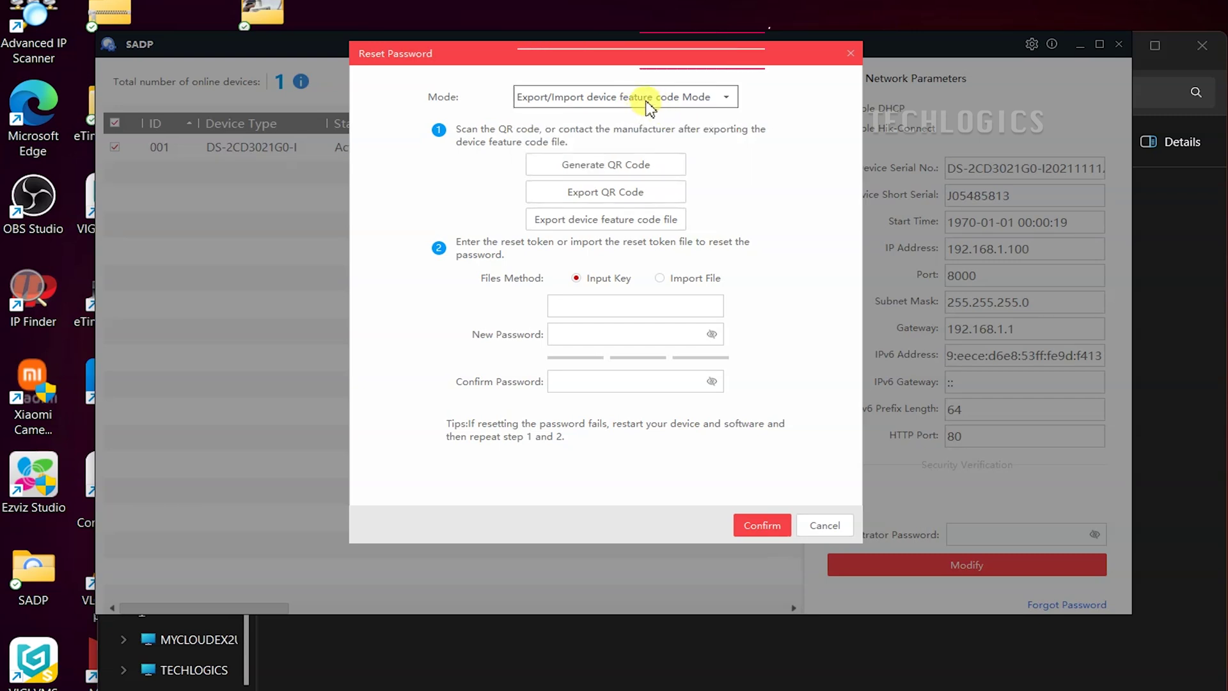
left_click(675, 170)
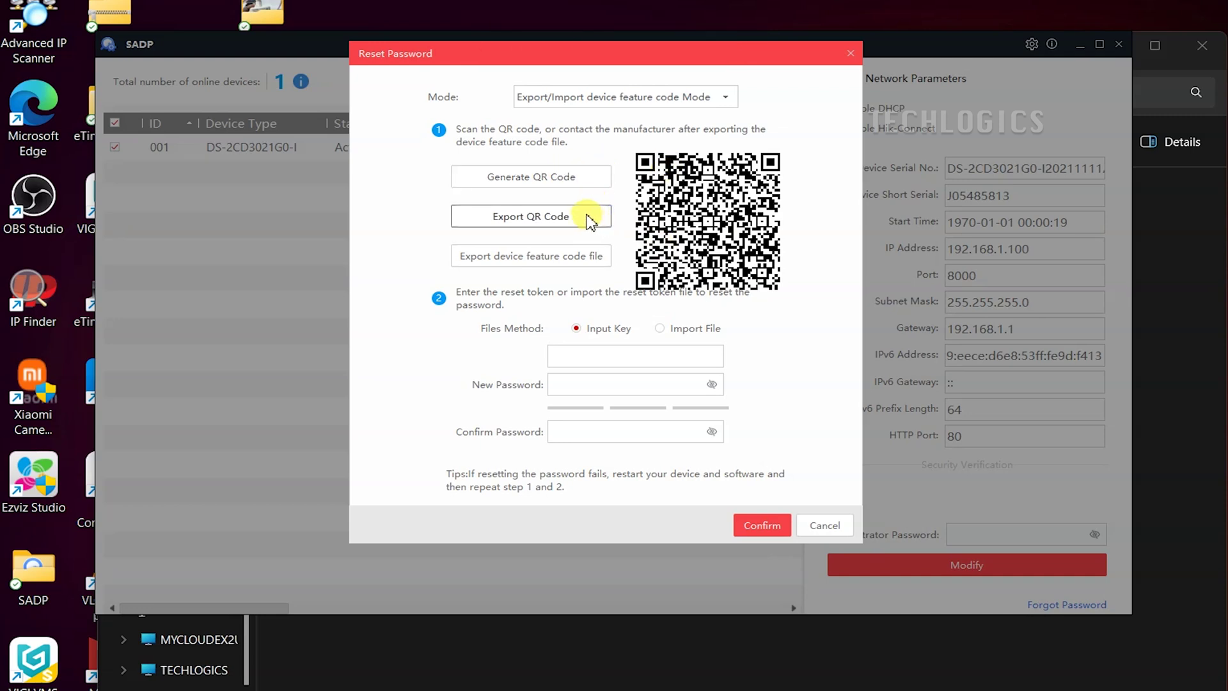
left_click(588, 218)
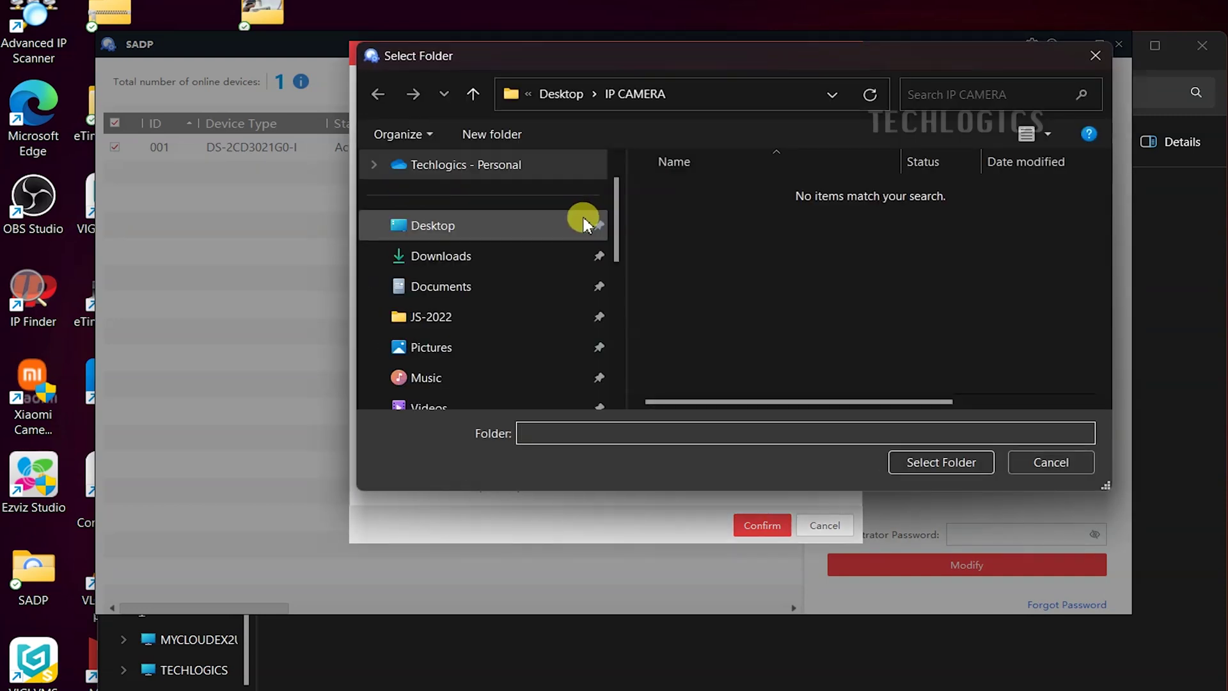
Step: Choose the desktop IP CAMERA folder as the destination and save the QR code there
left_click(640, 102)
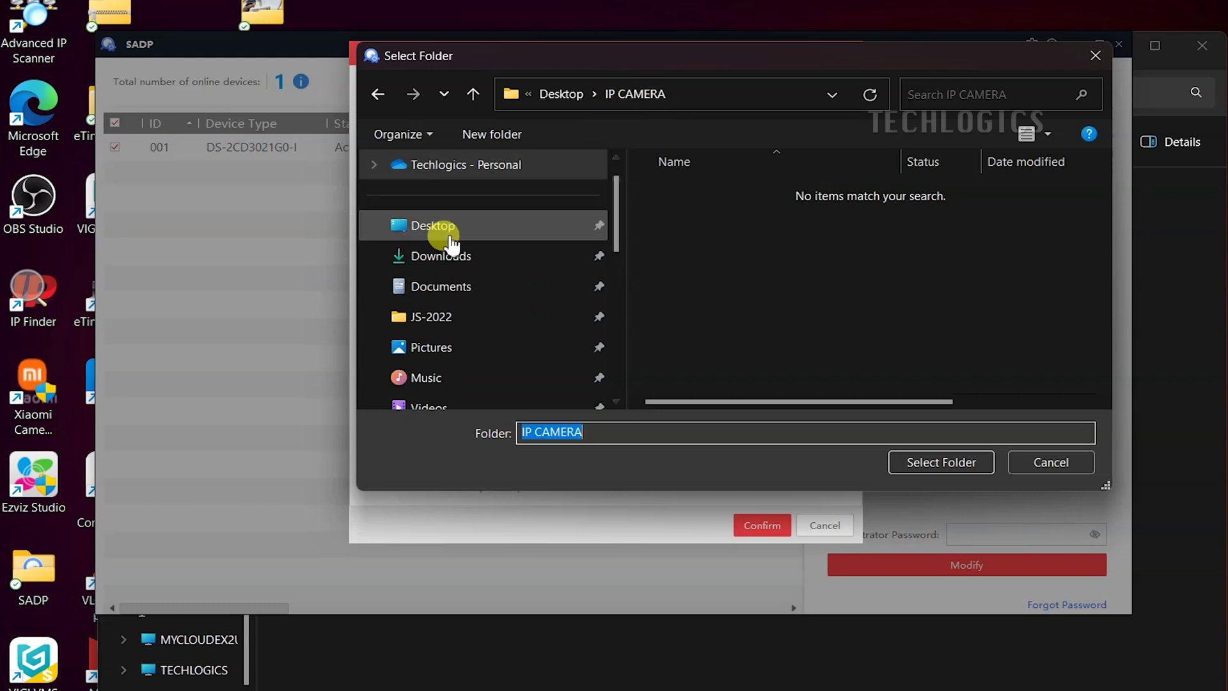
left_click(947, 461)
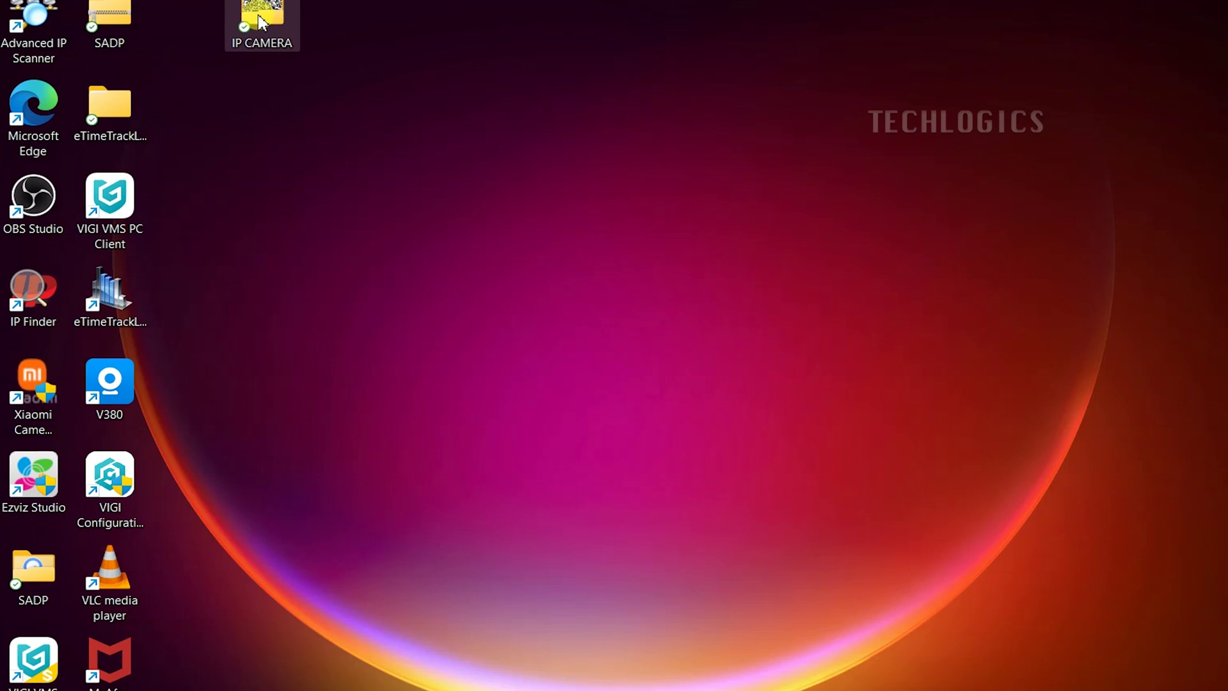
Step: Preview photo IMG_1921, then QR code J05485813 from the IP CAMERA folder, and close the viewer
double_click(263, 22)
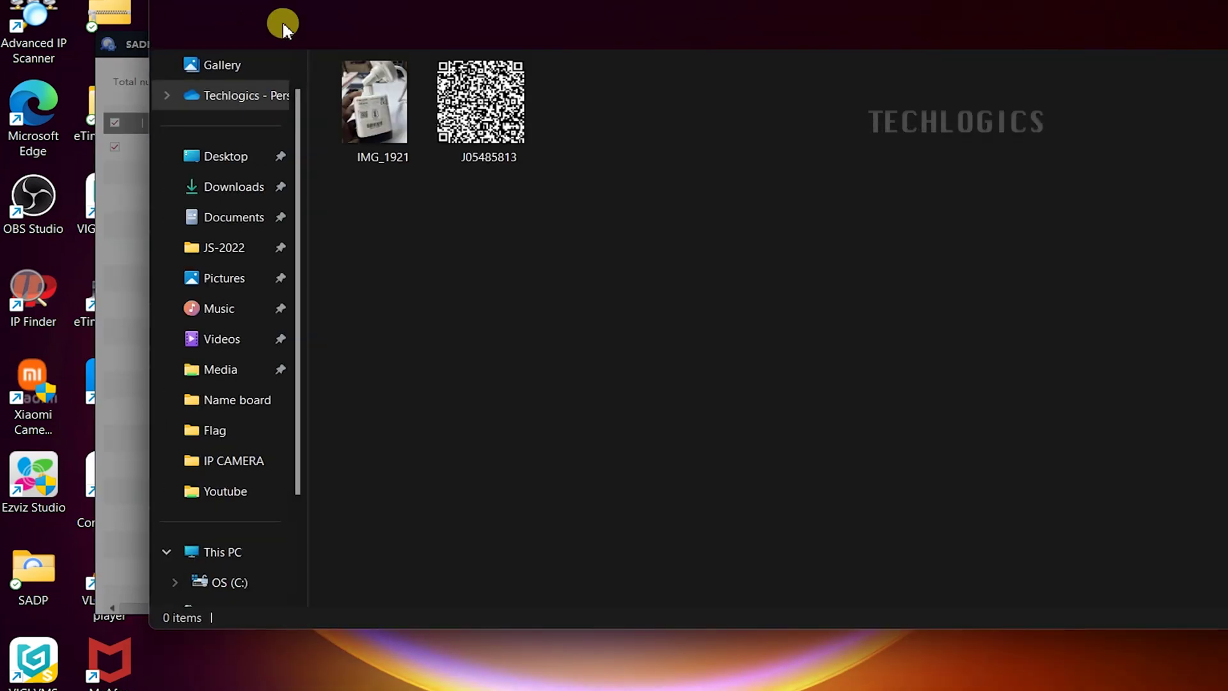
left_click(381, 118)
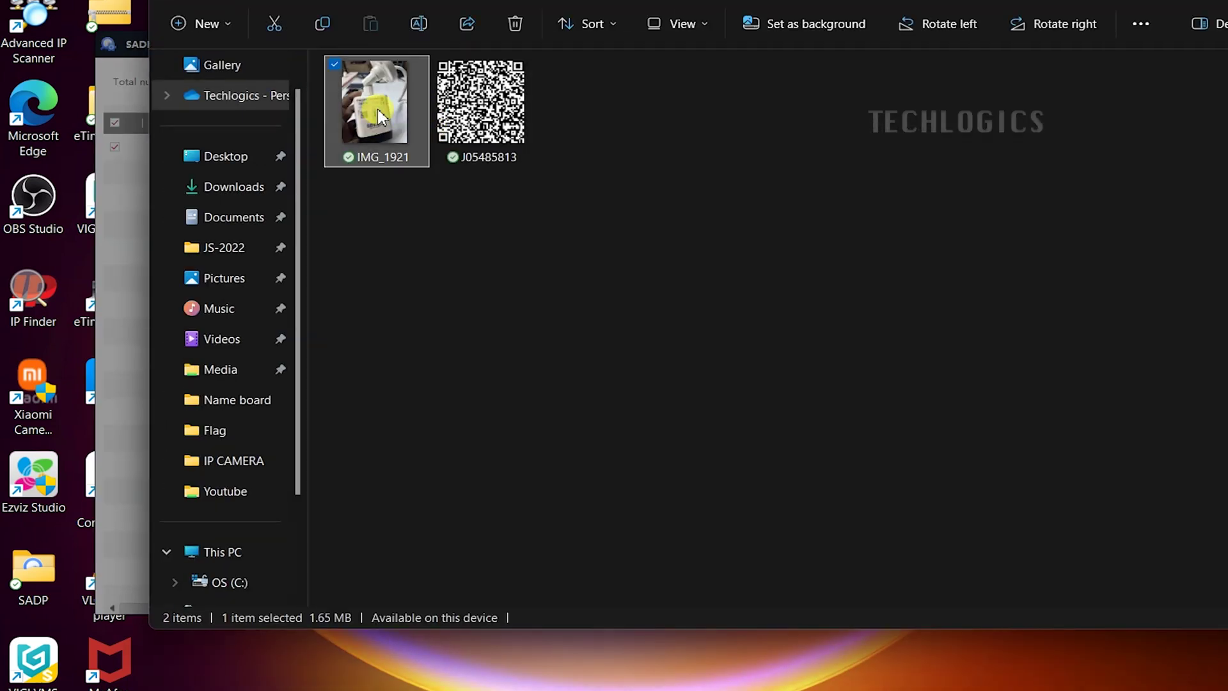
double_click(381, 118)
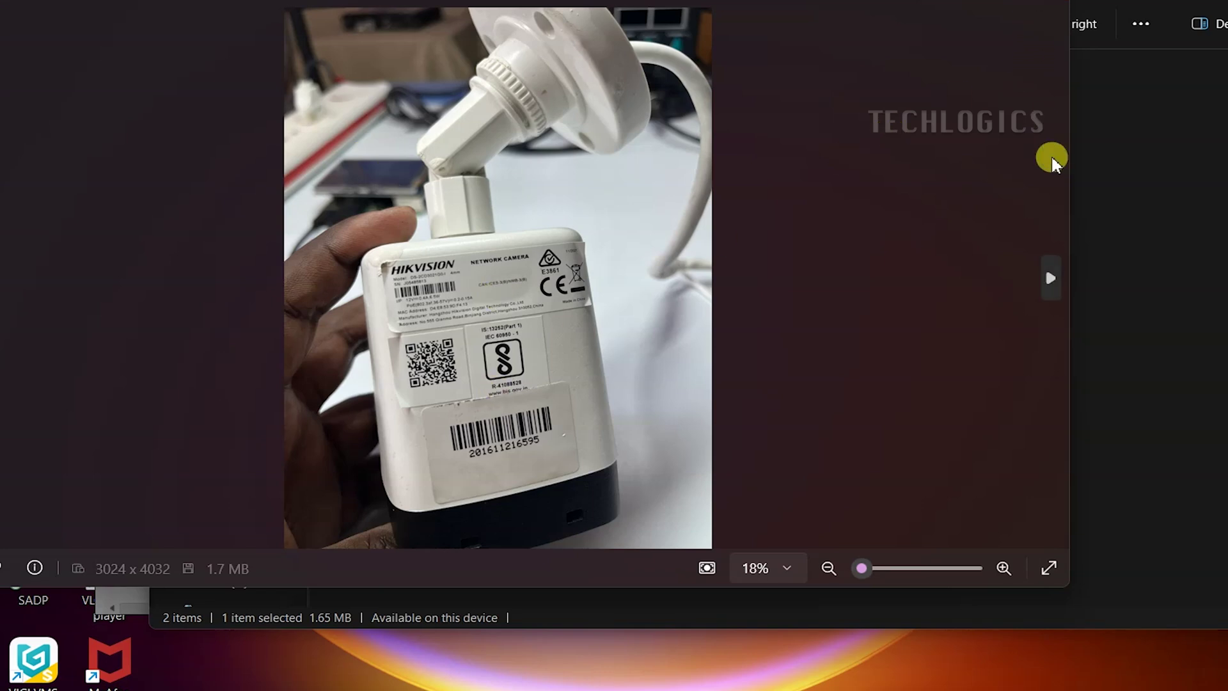
left_click(1050, 278)
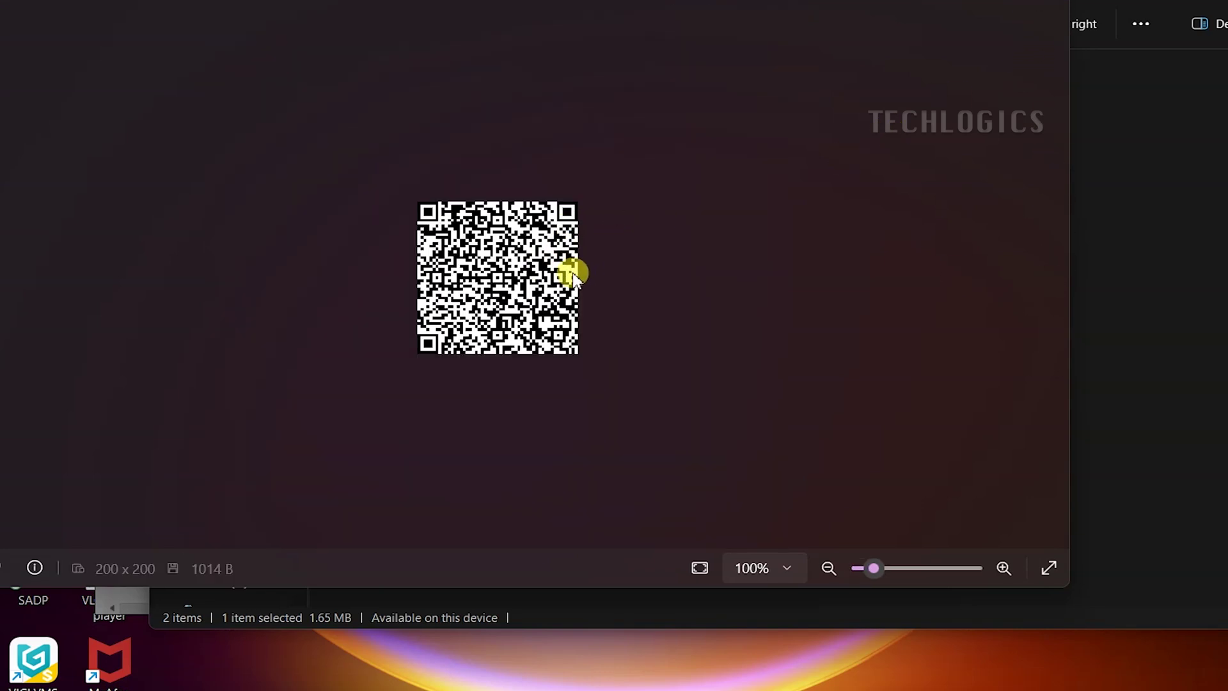
left_click(1052, 3)
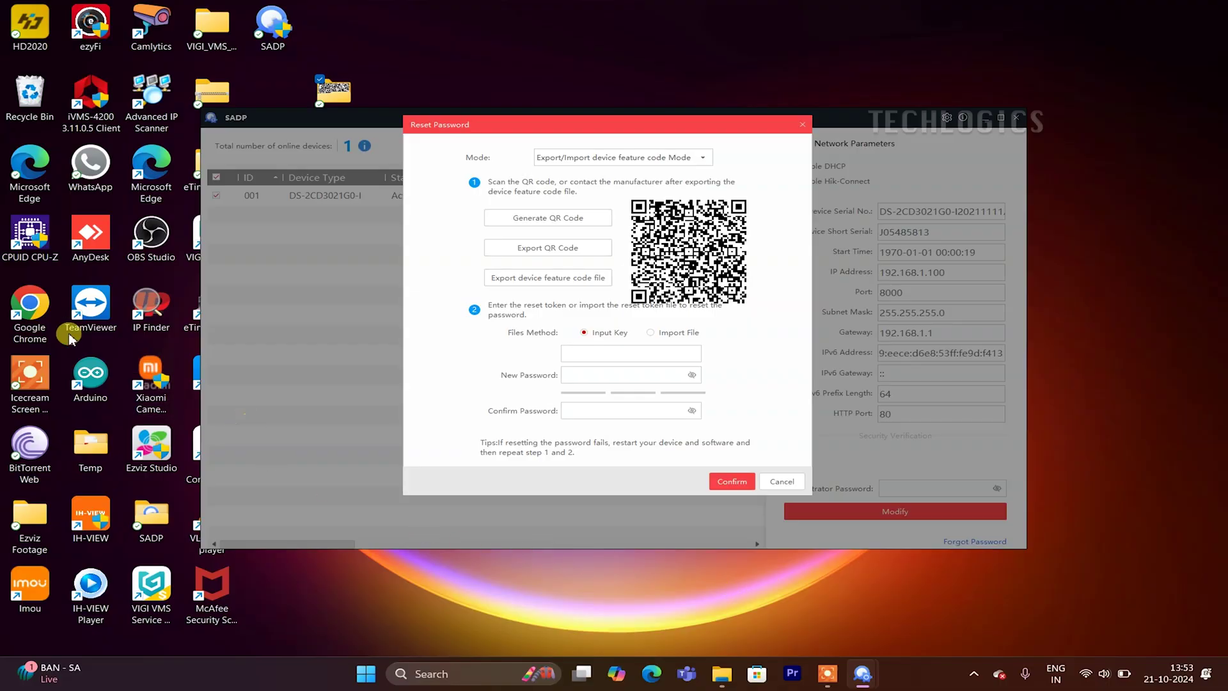
Step: Start a new full-size Gmail message in Chrome
double_click(29, 306)
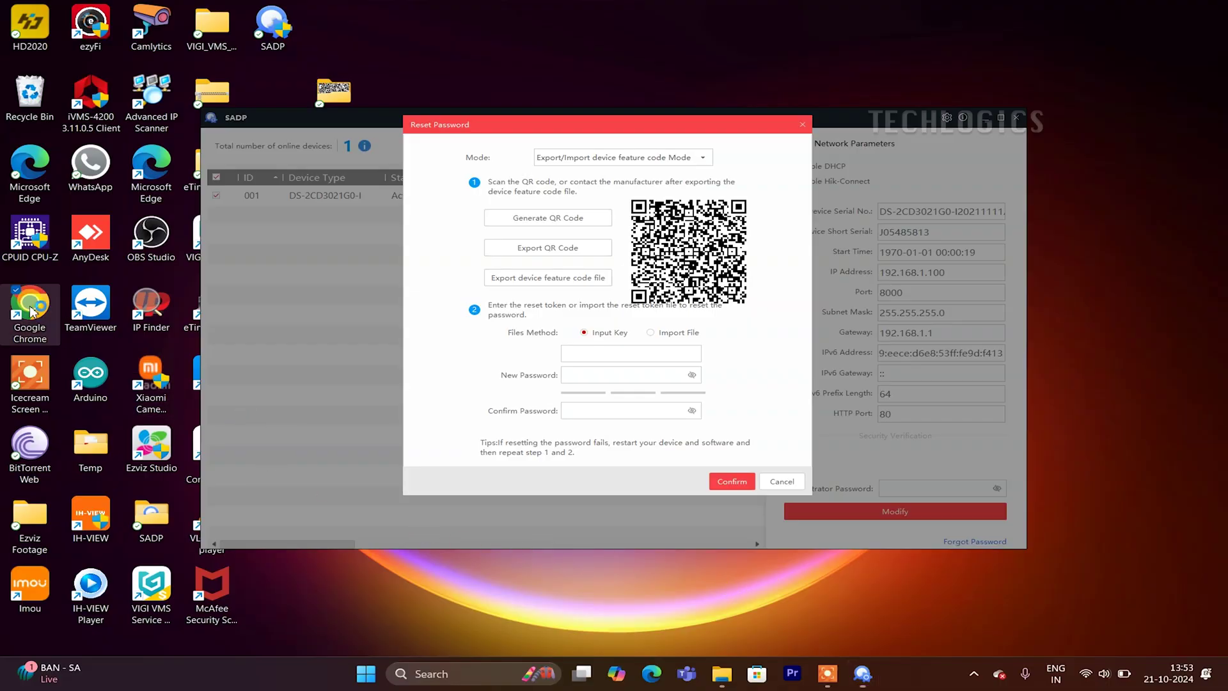
left_click(481, 329)
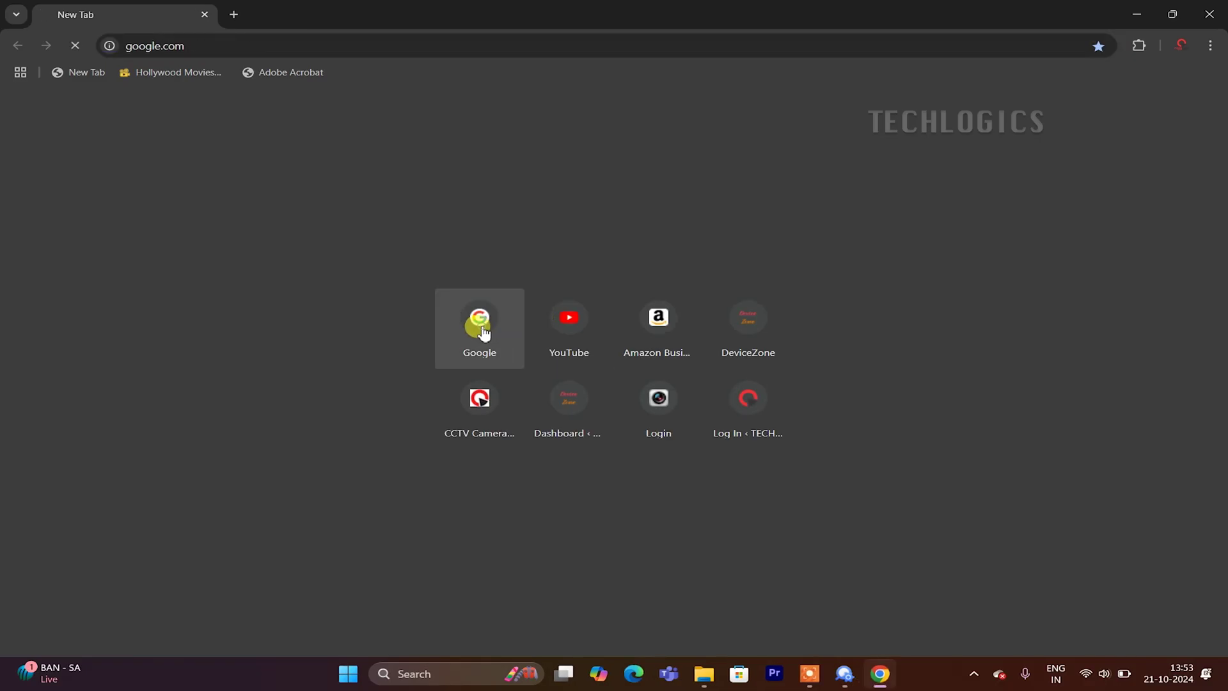
left_click(1032, 83)
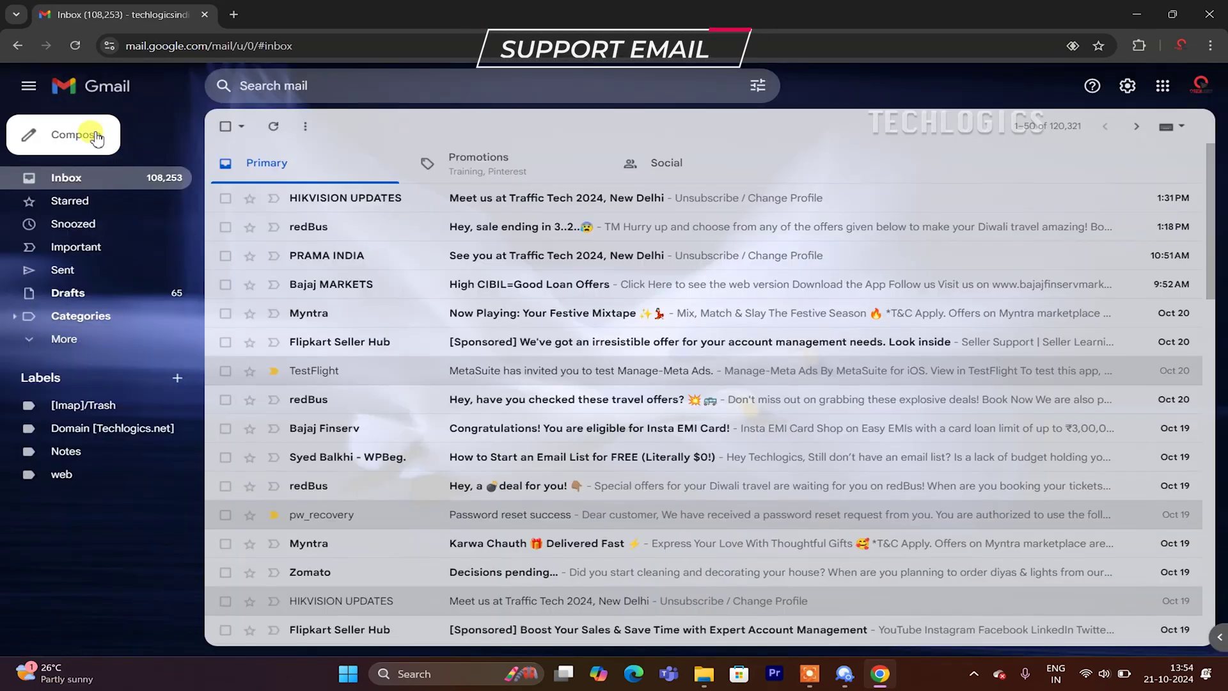
left_click(90, 141)
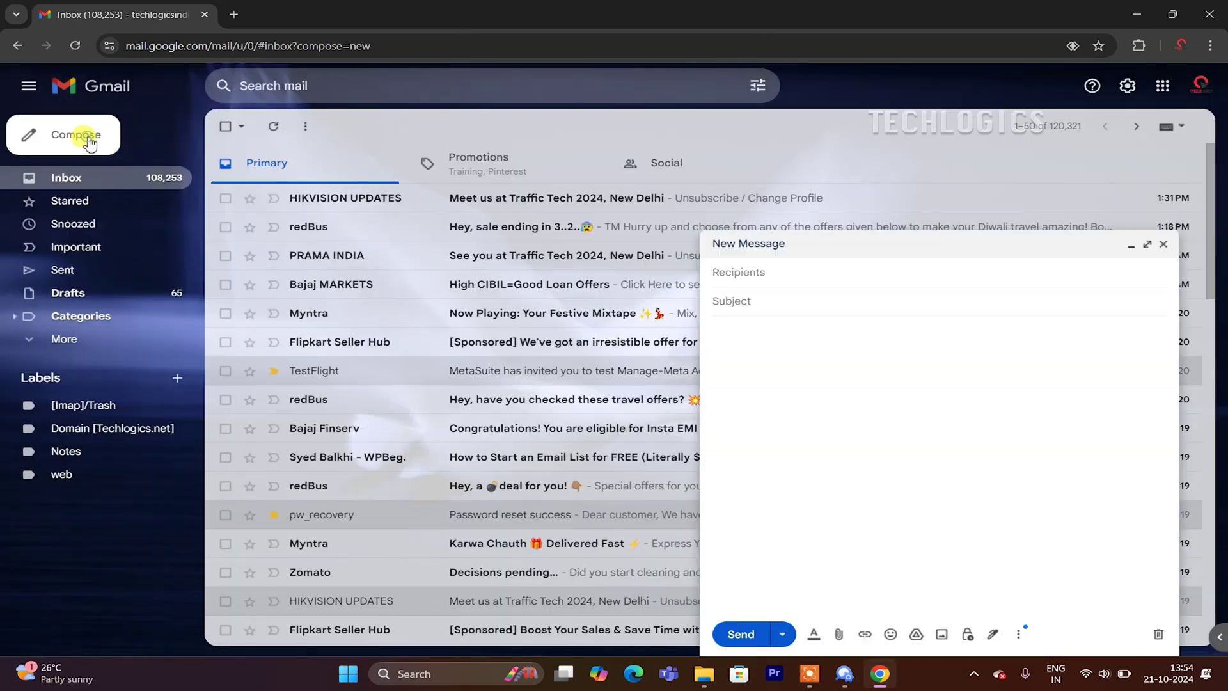
left_click(1143, 241)
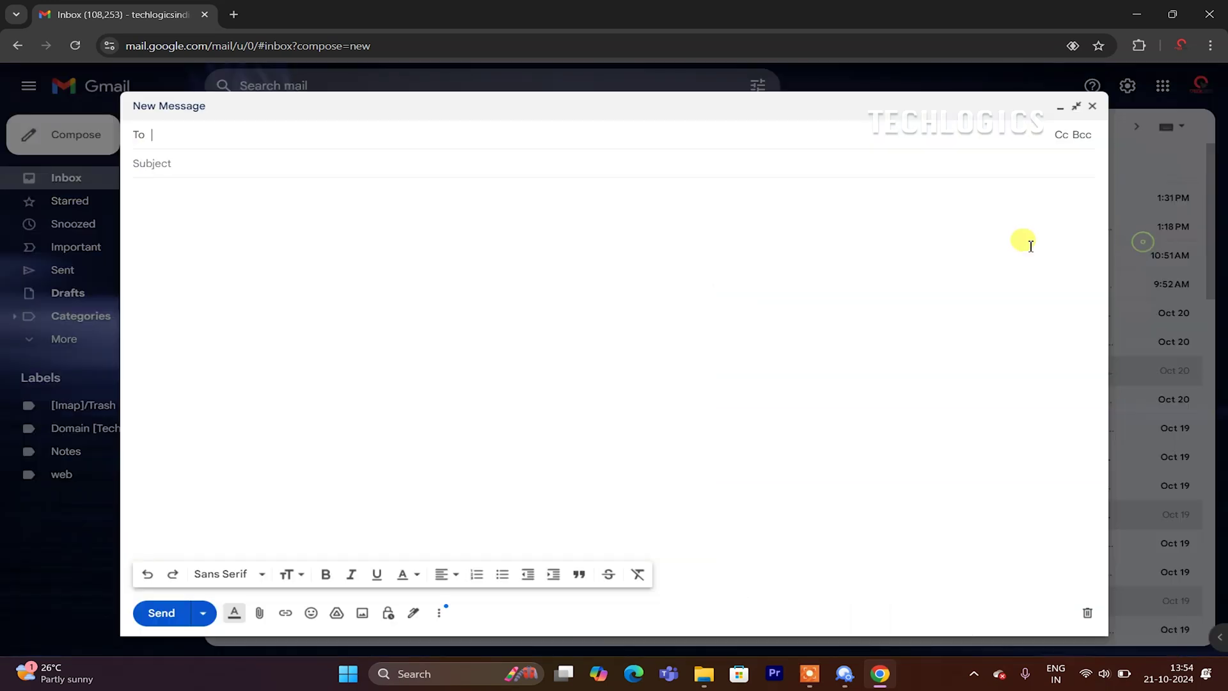
Step: Paste the prepared request text as the body and add subject 'Reset the IP camera password'
left_click(563, 255)
key("ctrl+v")
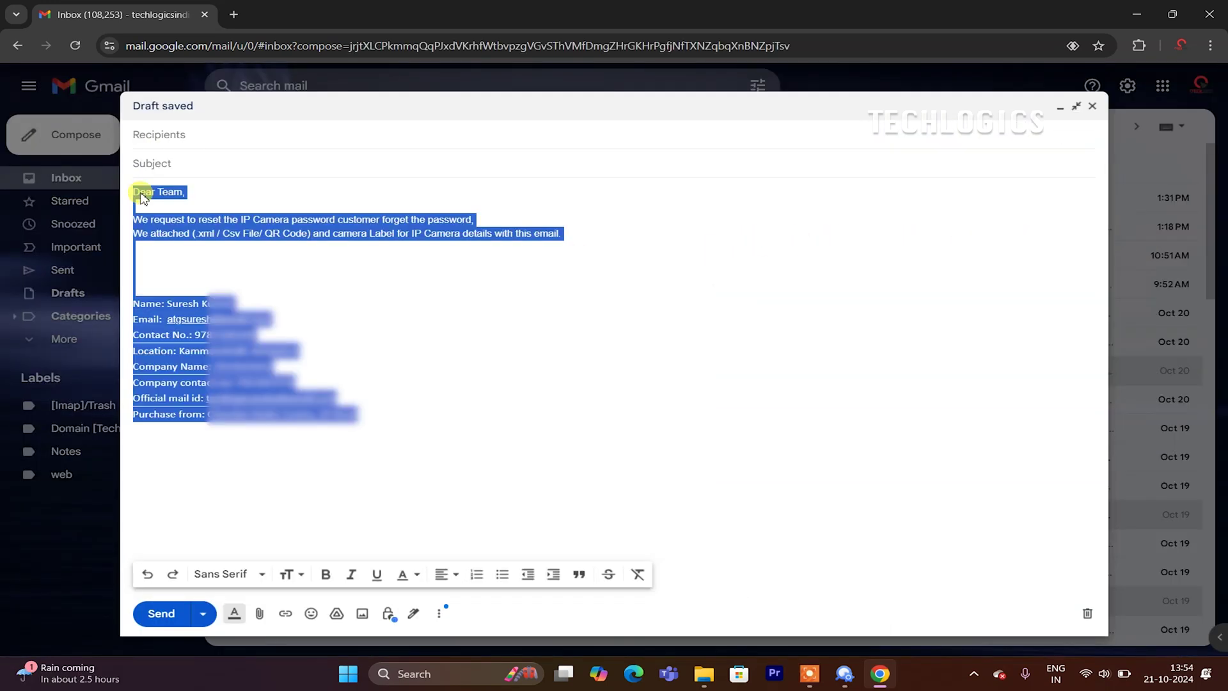
left_click(234, 218)
left_click(223, 164)
type("Reset the IP camera password")
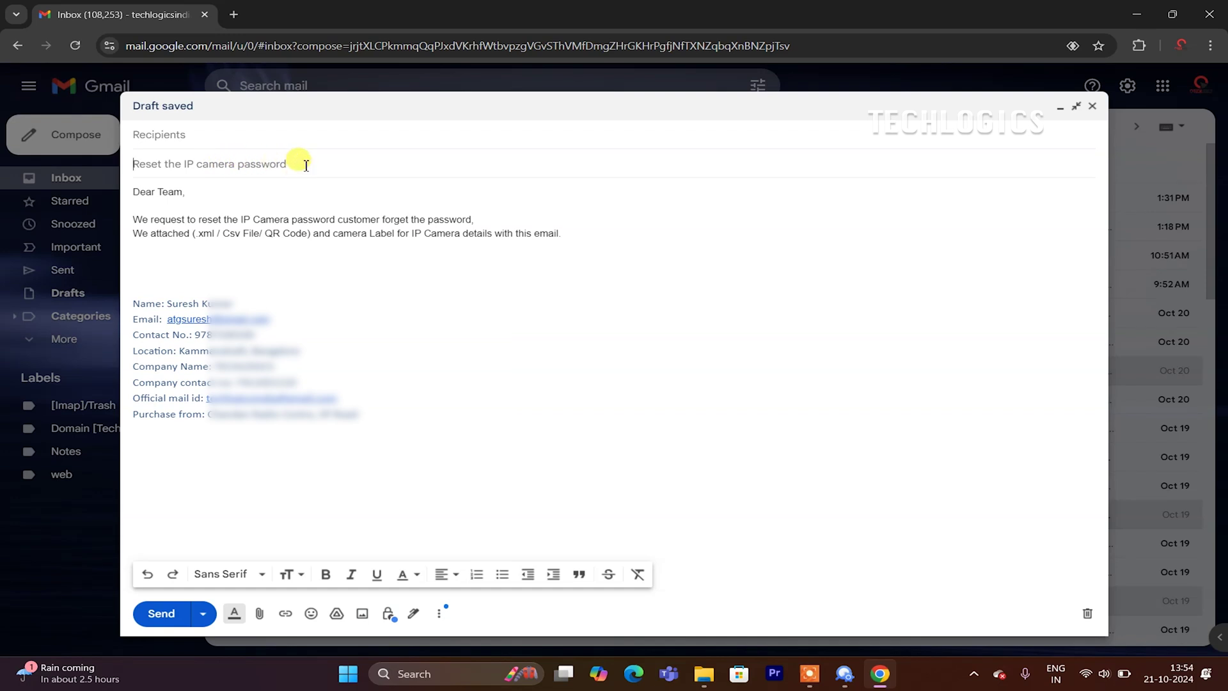
Step: Address the email to Prama Hikvision Technical Support
left_click(222, 137)
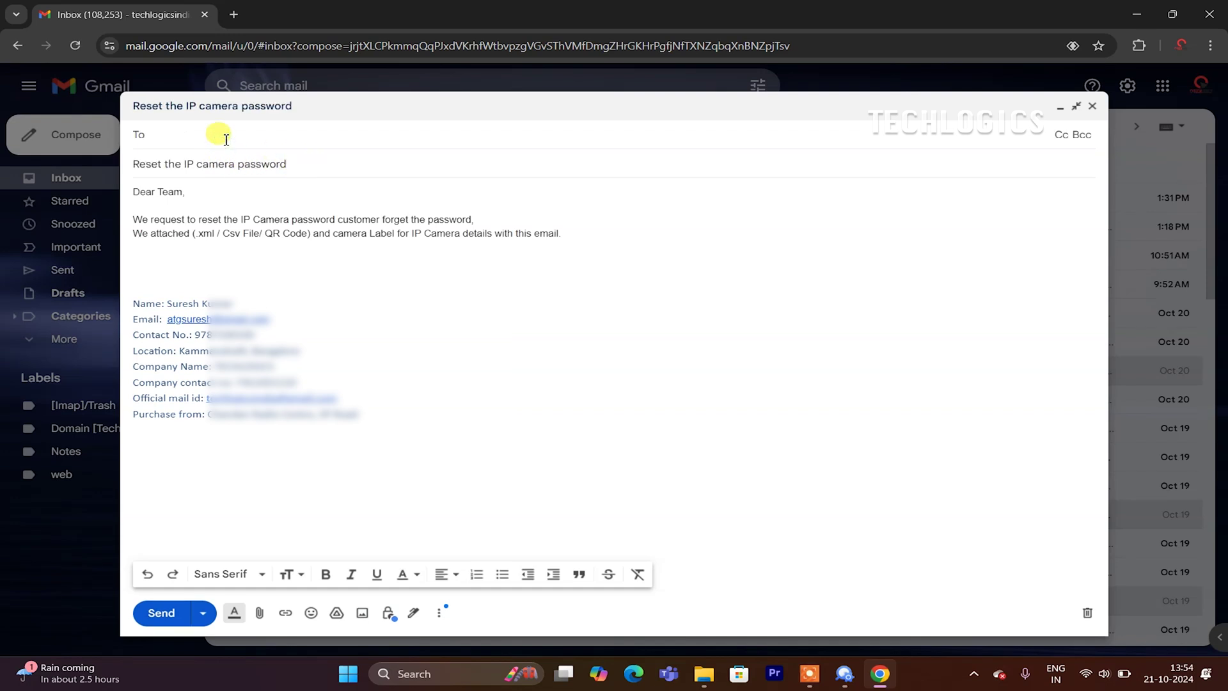
type("suppo")
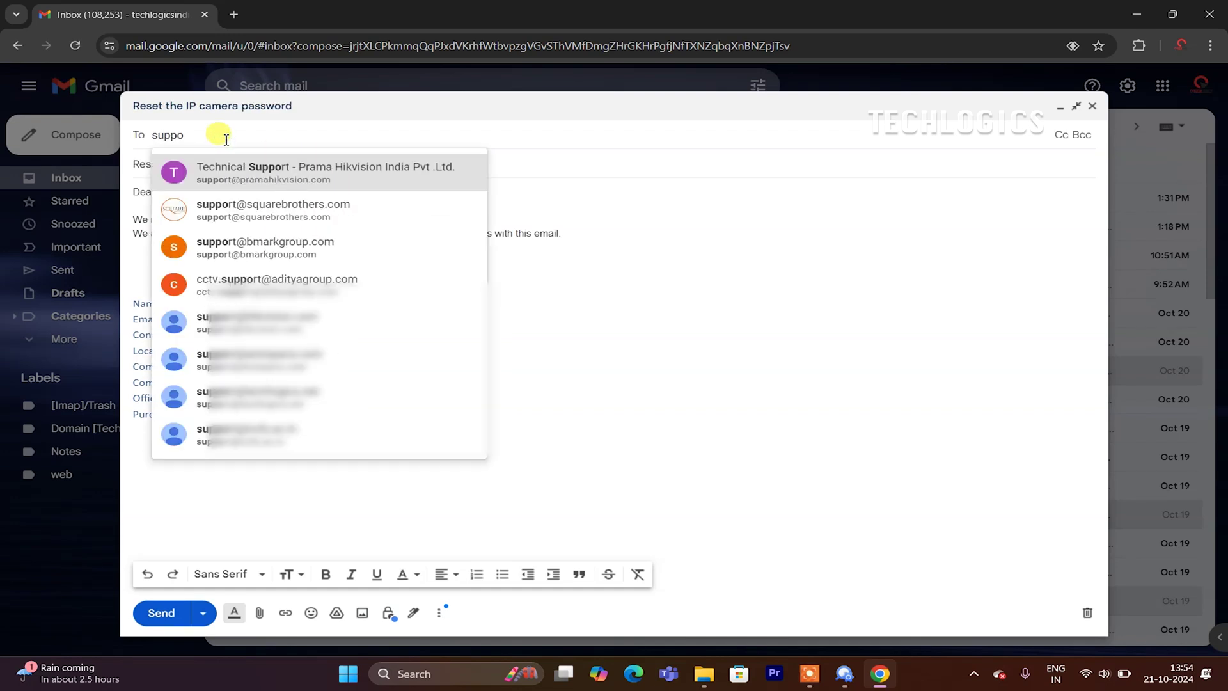
left_click(269, 170)
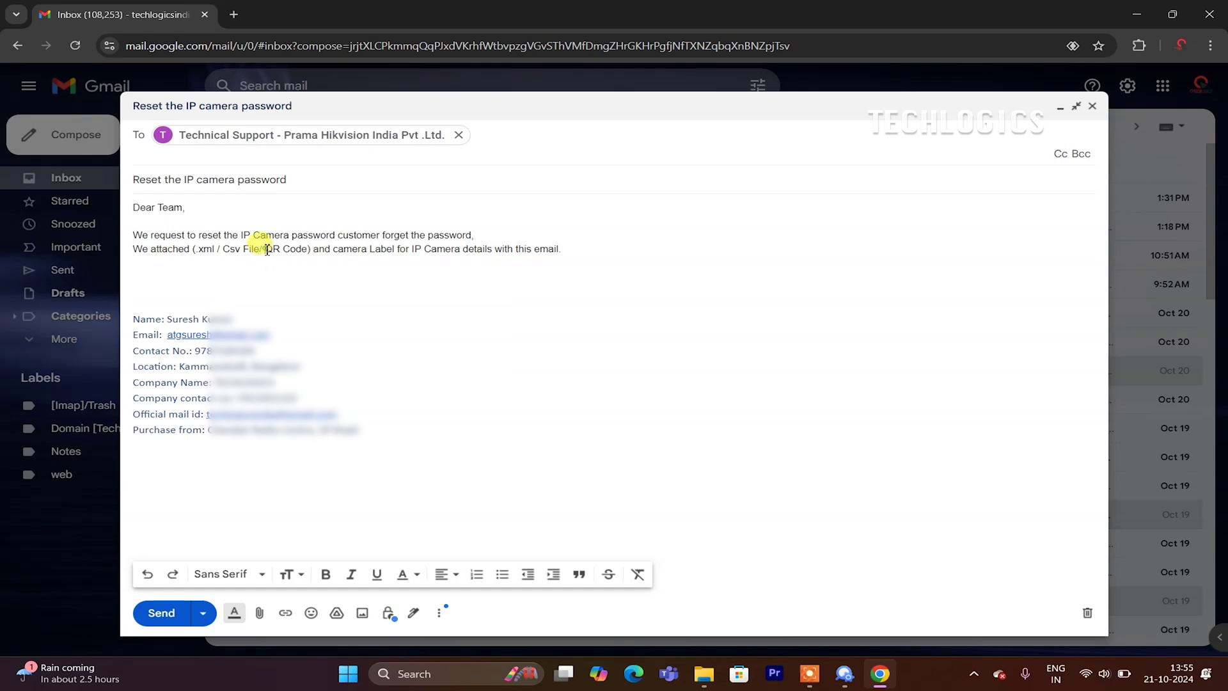
left_click(268, 250)
left_click(176, 272)
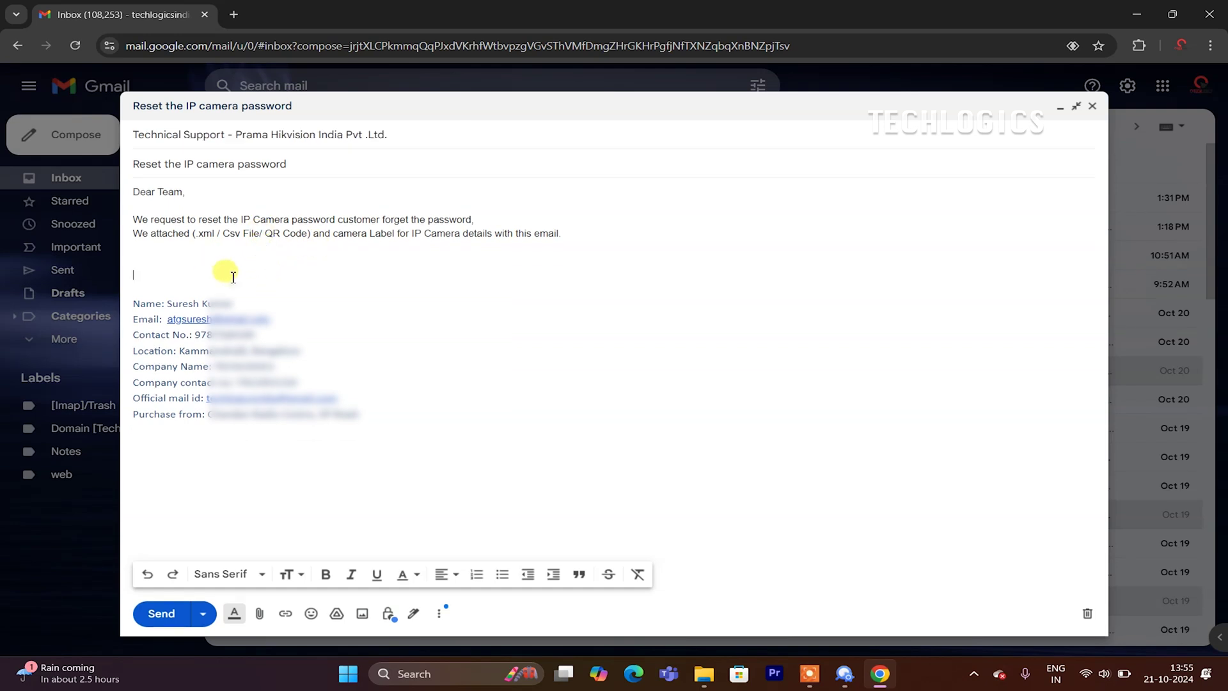
Step: Attach IMG_1921.jpg and J05485813.png from the IP CAMERA folder to the draft
left_click(259, 614)
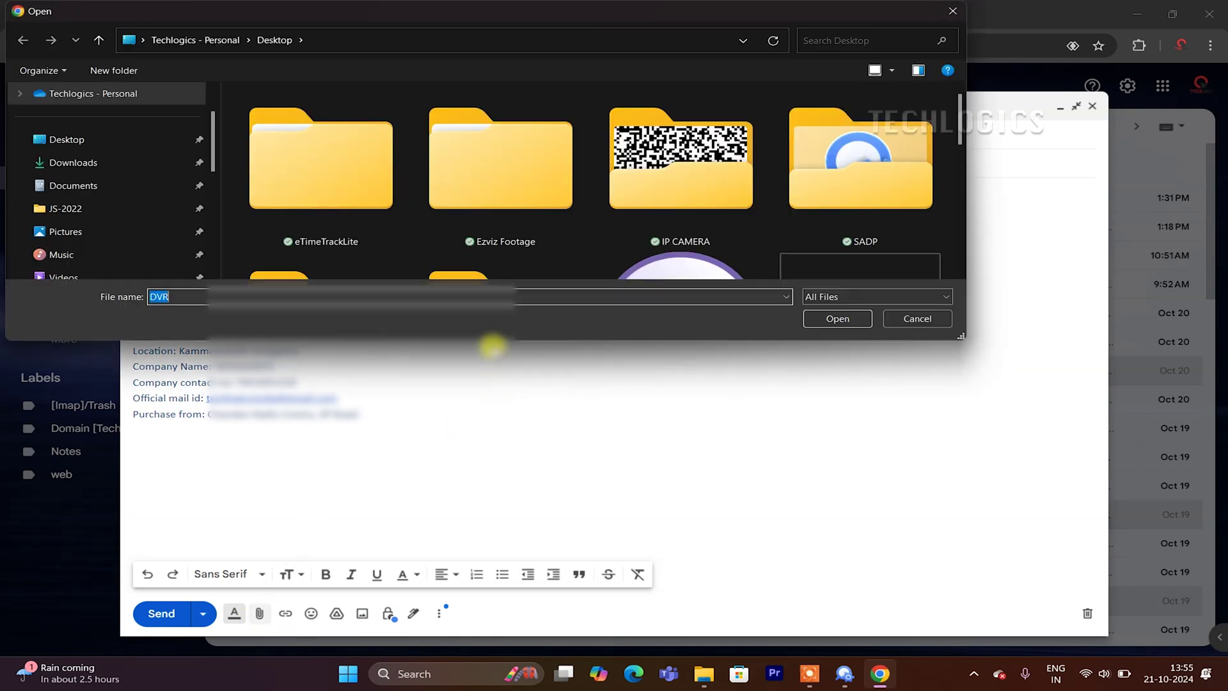
double_click(687, 178)
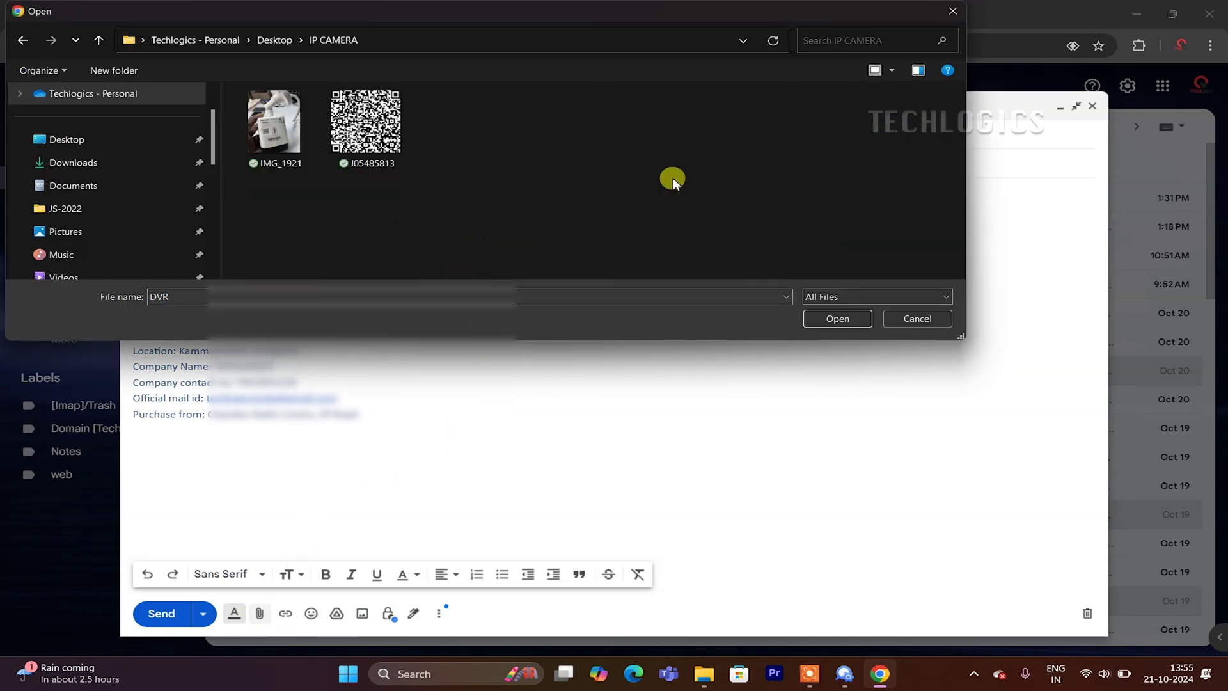
left_click_drag(455, 196, 307, 123)
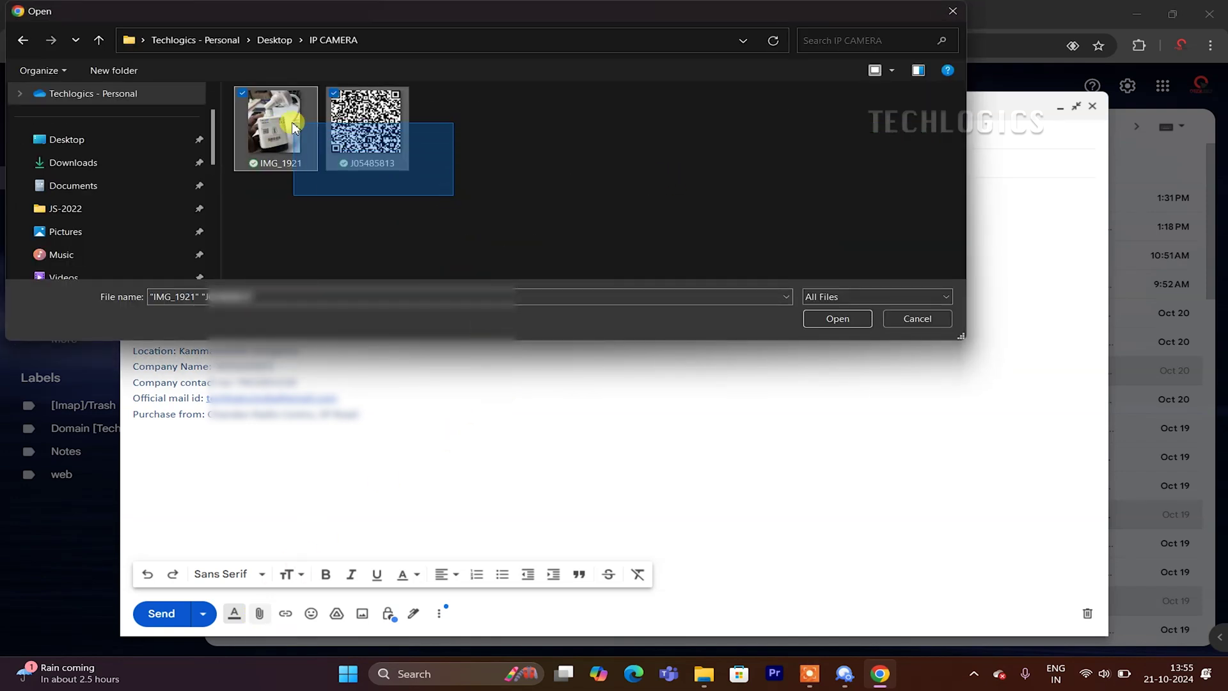
left_click(837, 319)
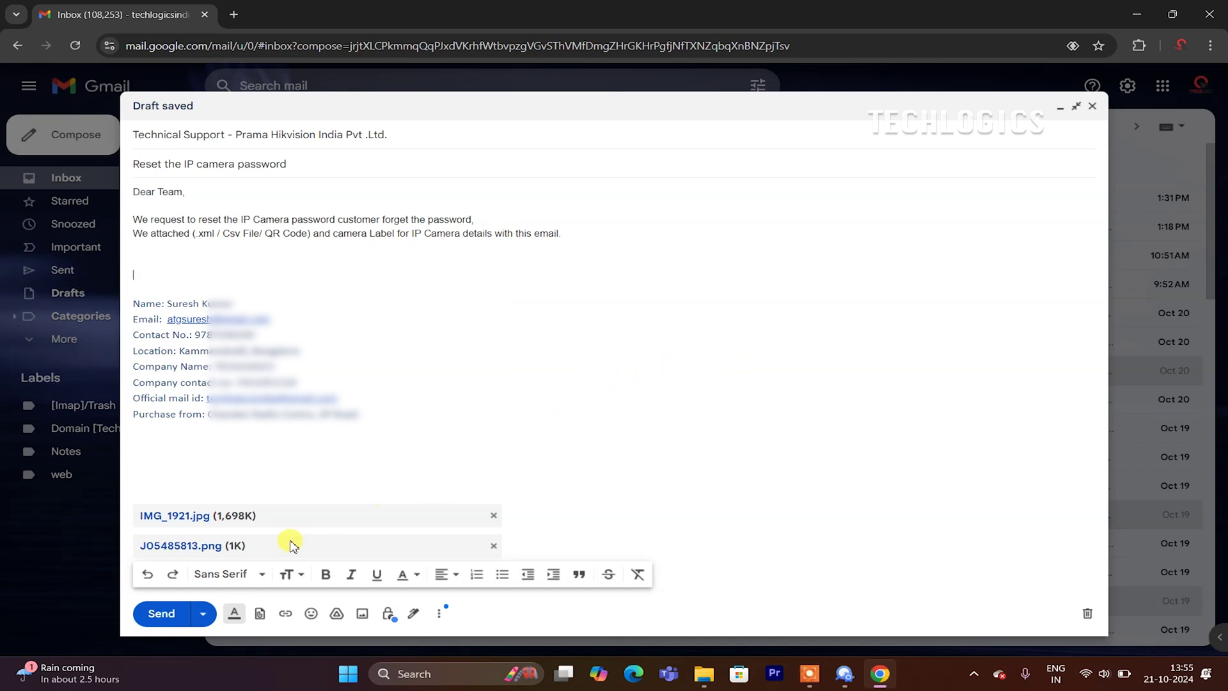
Step: Send the password-reset request to Hikvision technical support
left_click(162, 614)
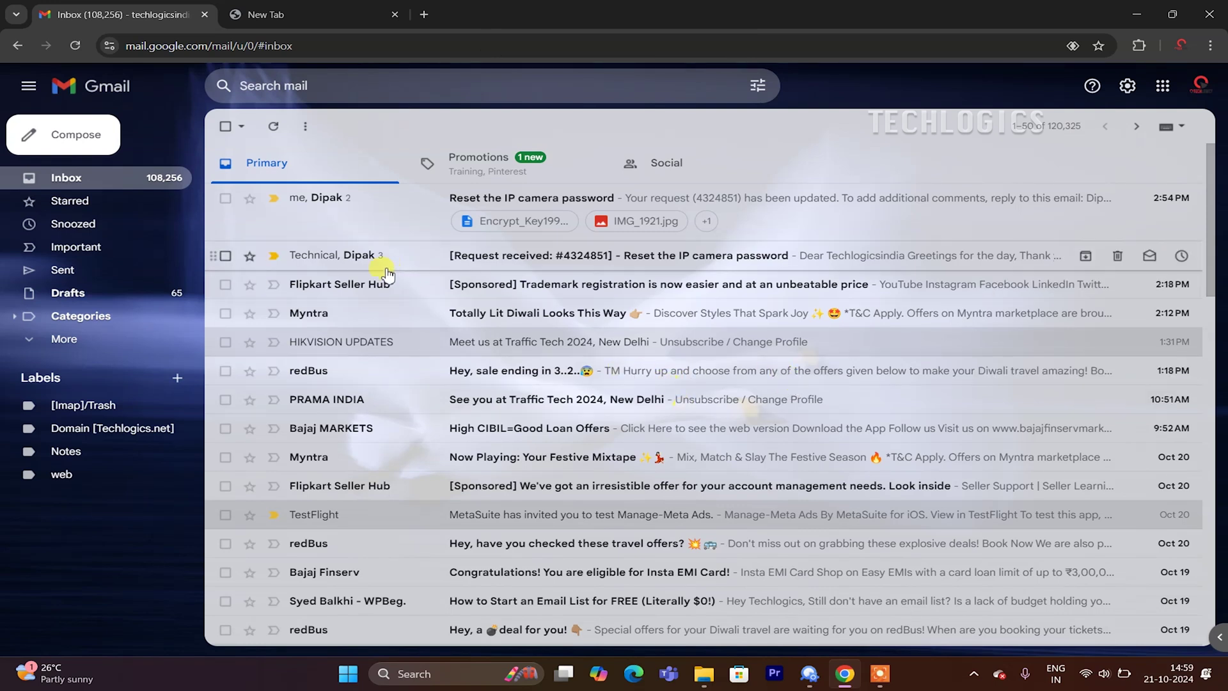
left_click(385, 220)
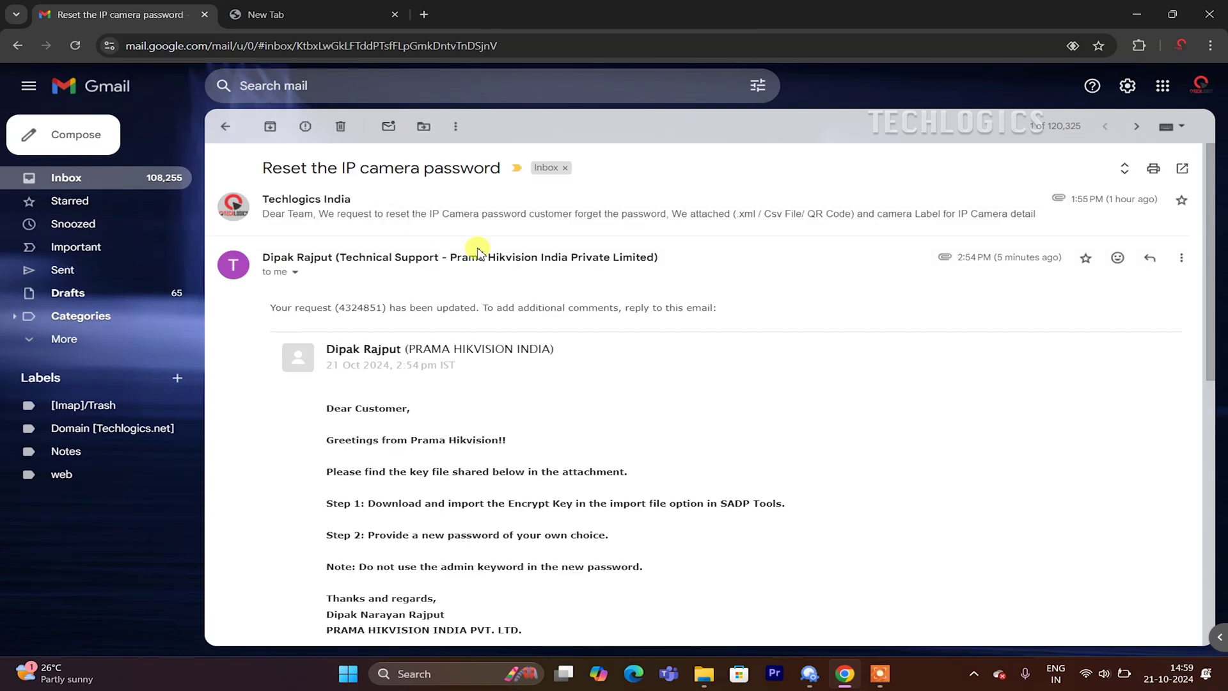
scroll(471, 243, "down", 3)
scroll(480, 256, "down", 3)
scroll(490, 265, "down", 2)
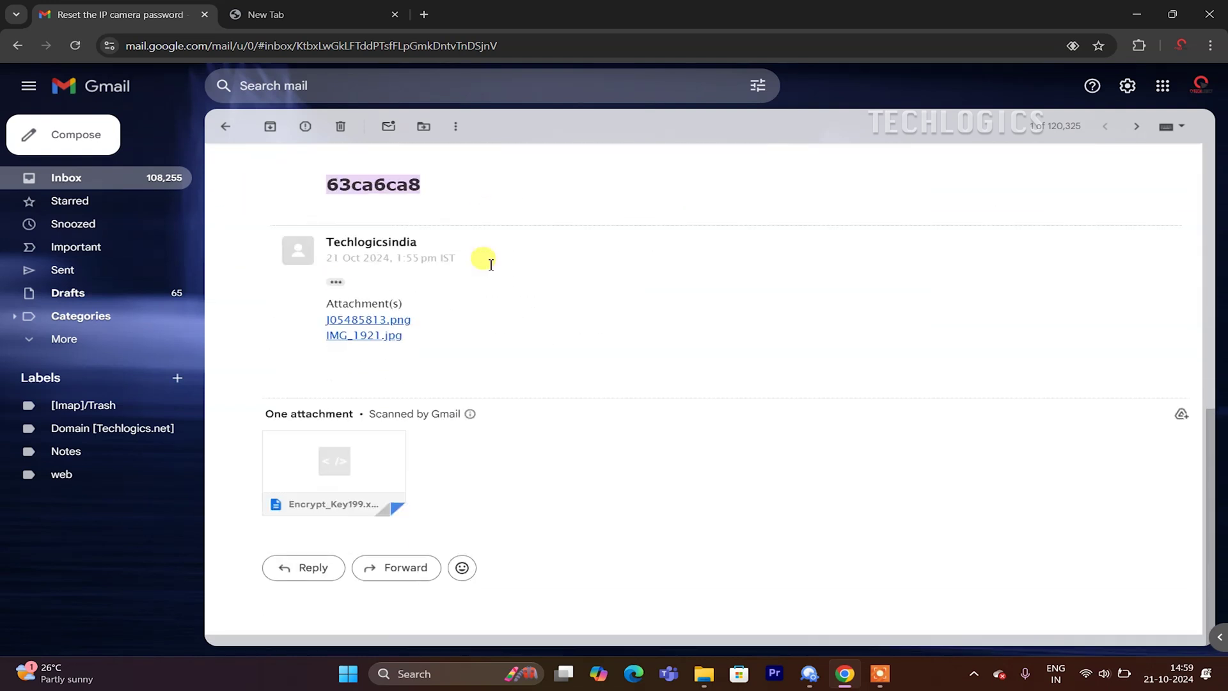
mouse_move(334, 472)
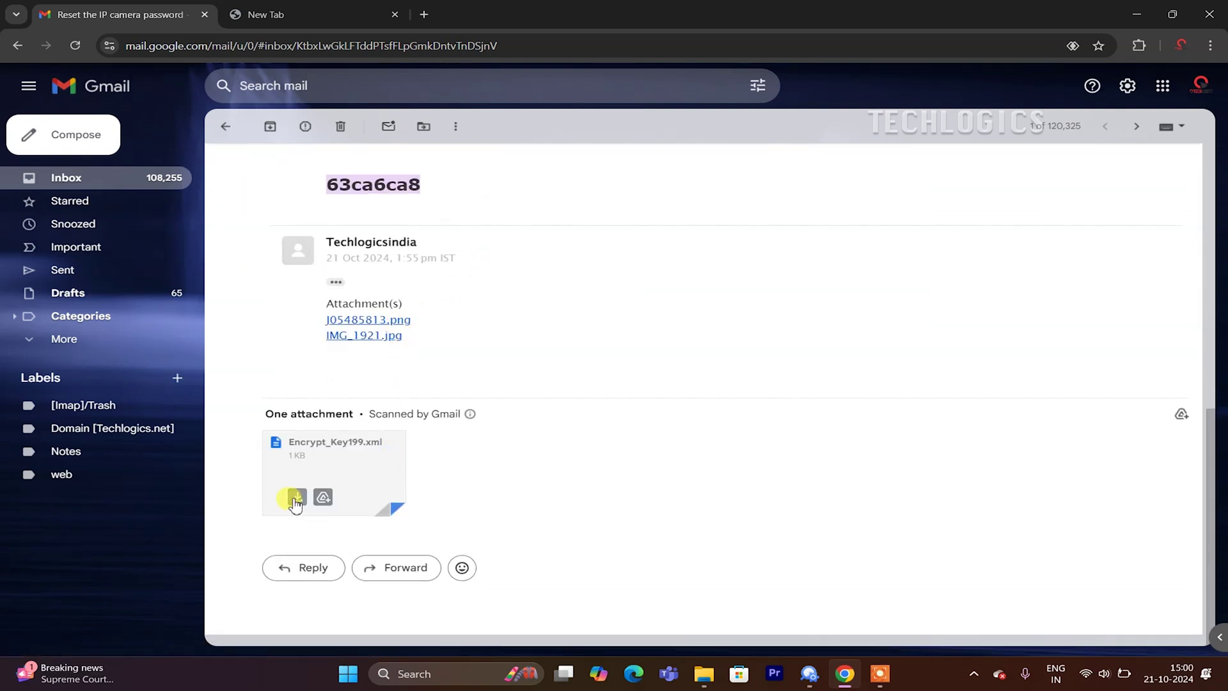
left_click(296, 499)
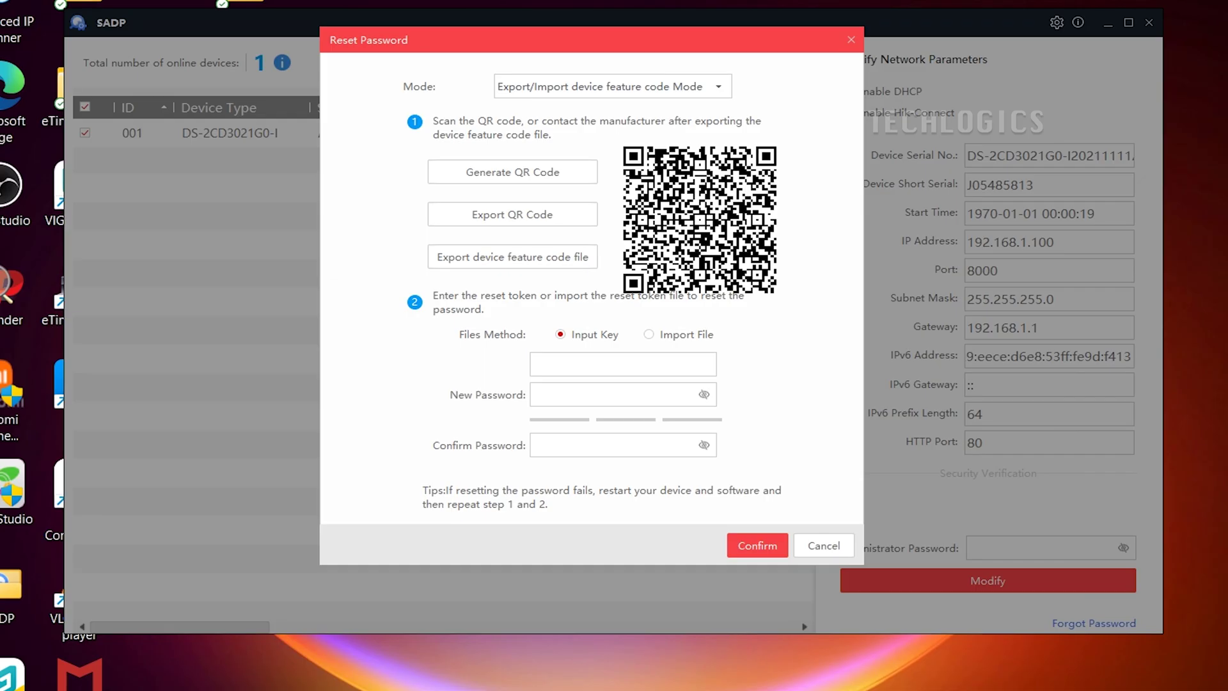
Step: Import Encrypt_Key199 from Downloads as the reset key file
left_click(684, 339)
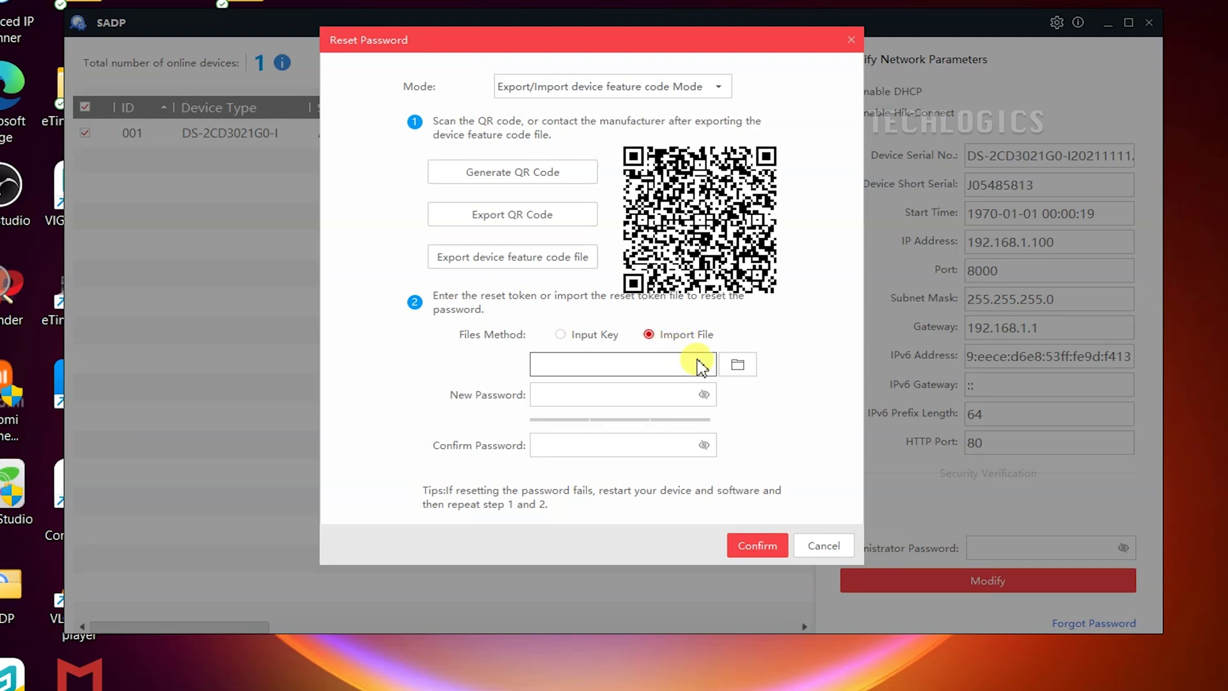
left_click(742, 366)
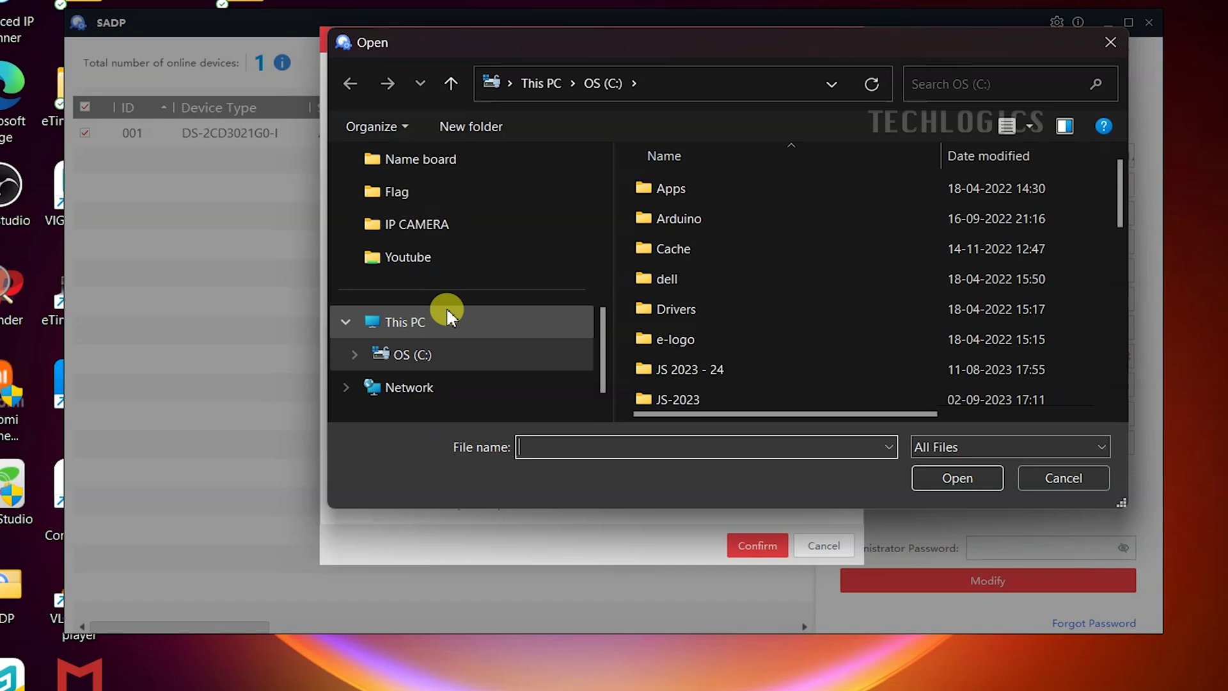
scroll(455, 285, "down", 1)
scroll(451, 302, "up", 5)
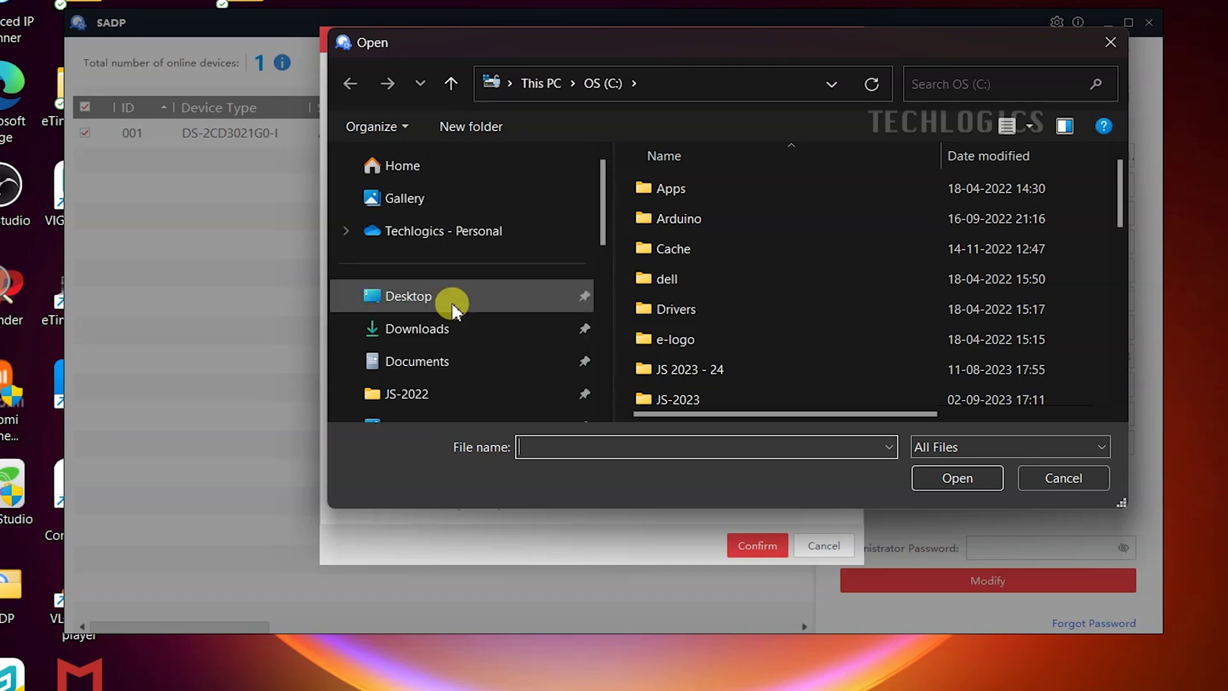
left_click(447, 326)
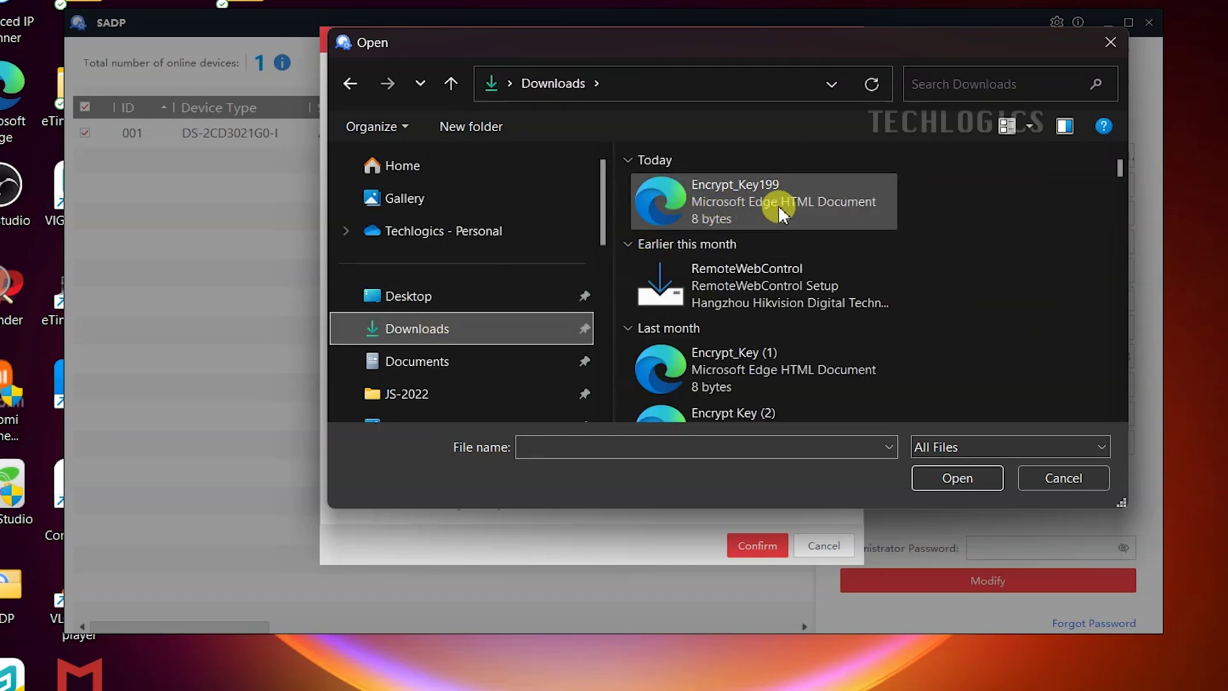
left_click(760, 203)
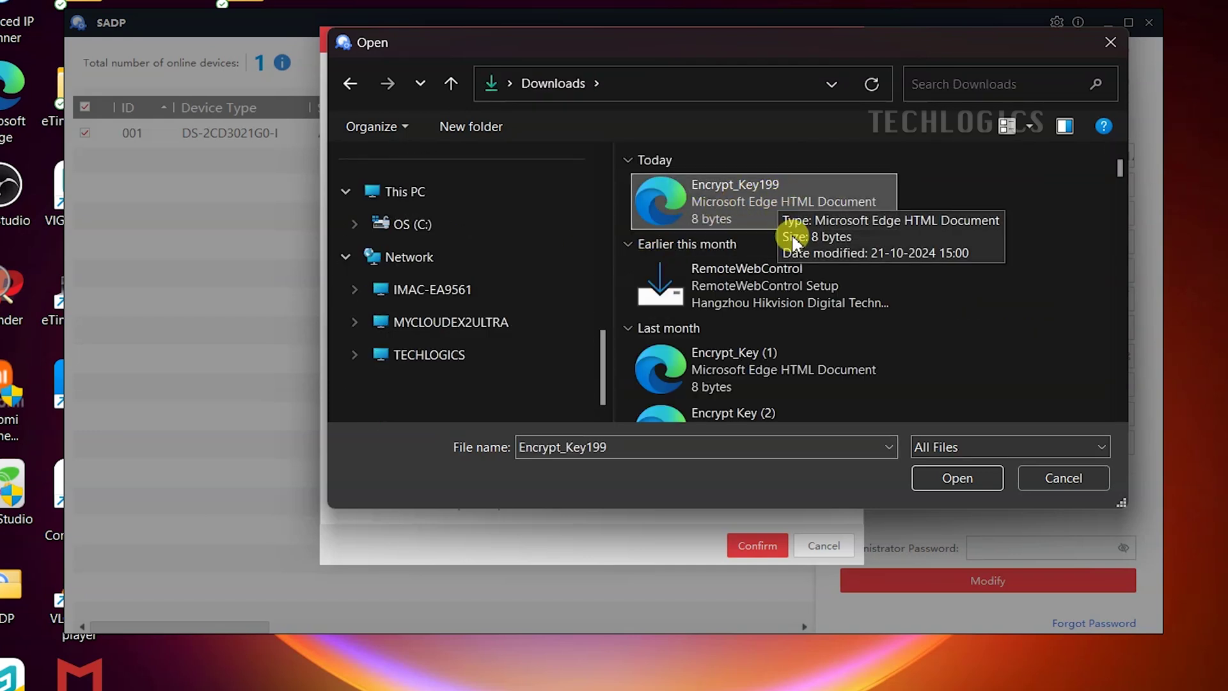
left_click(953, 474)
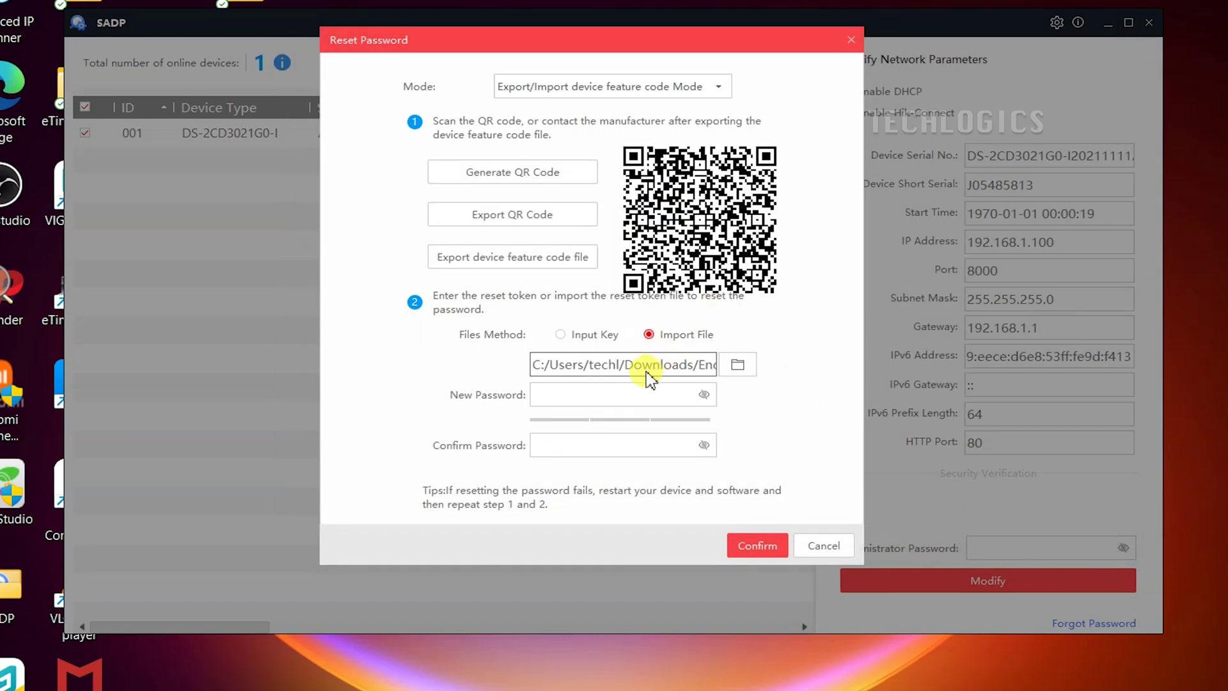
left_click(624, 401)
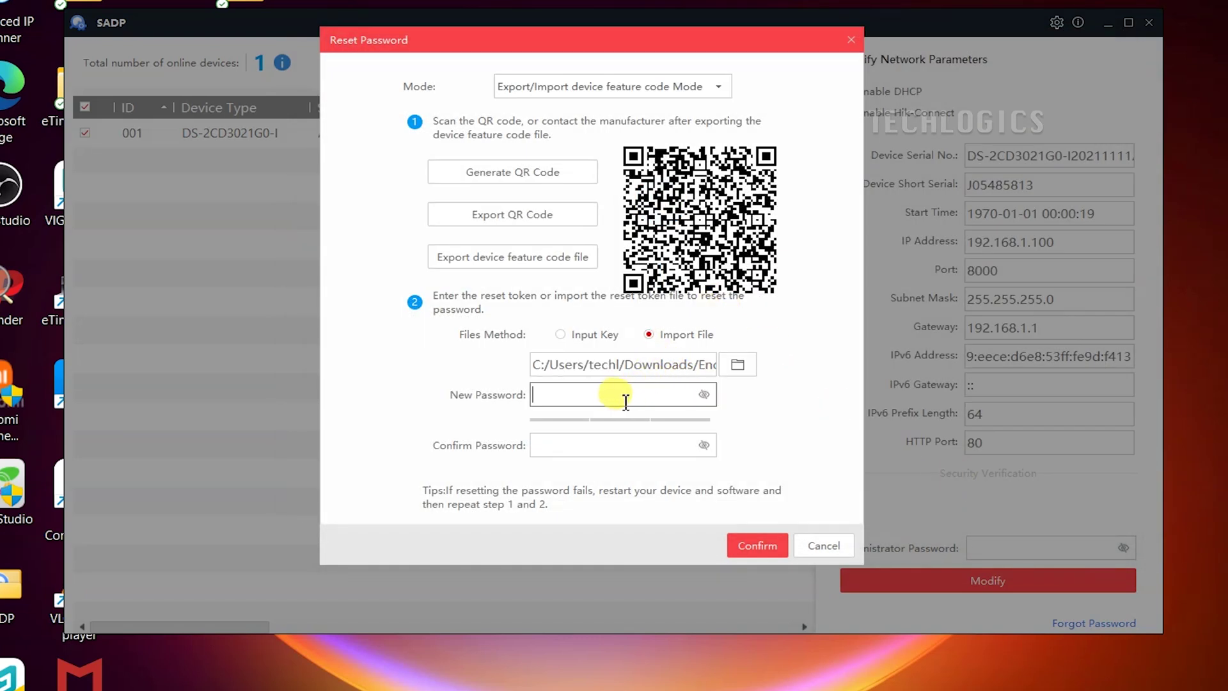
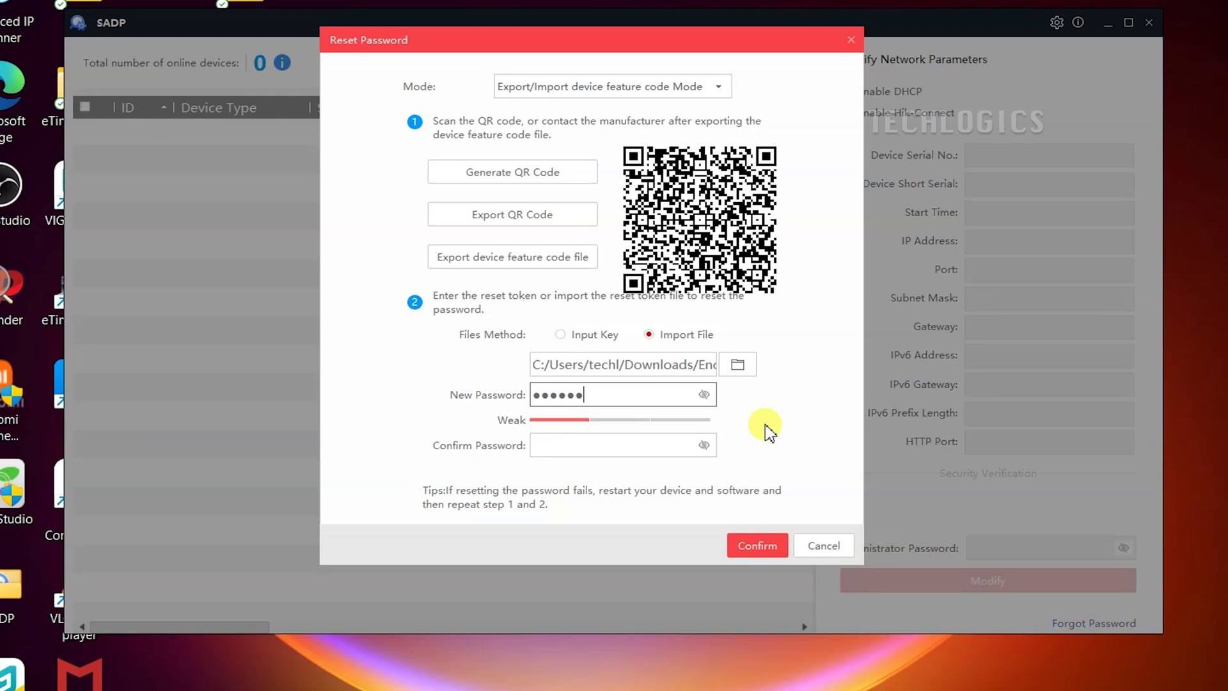
key("Tab")
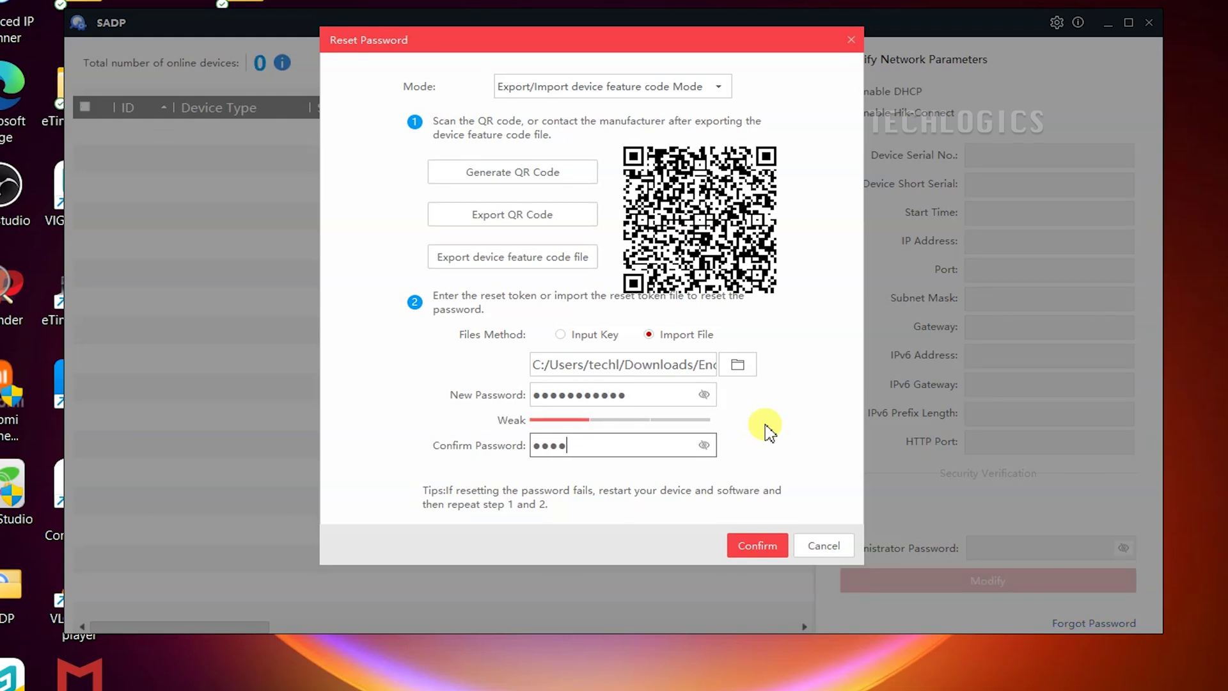
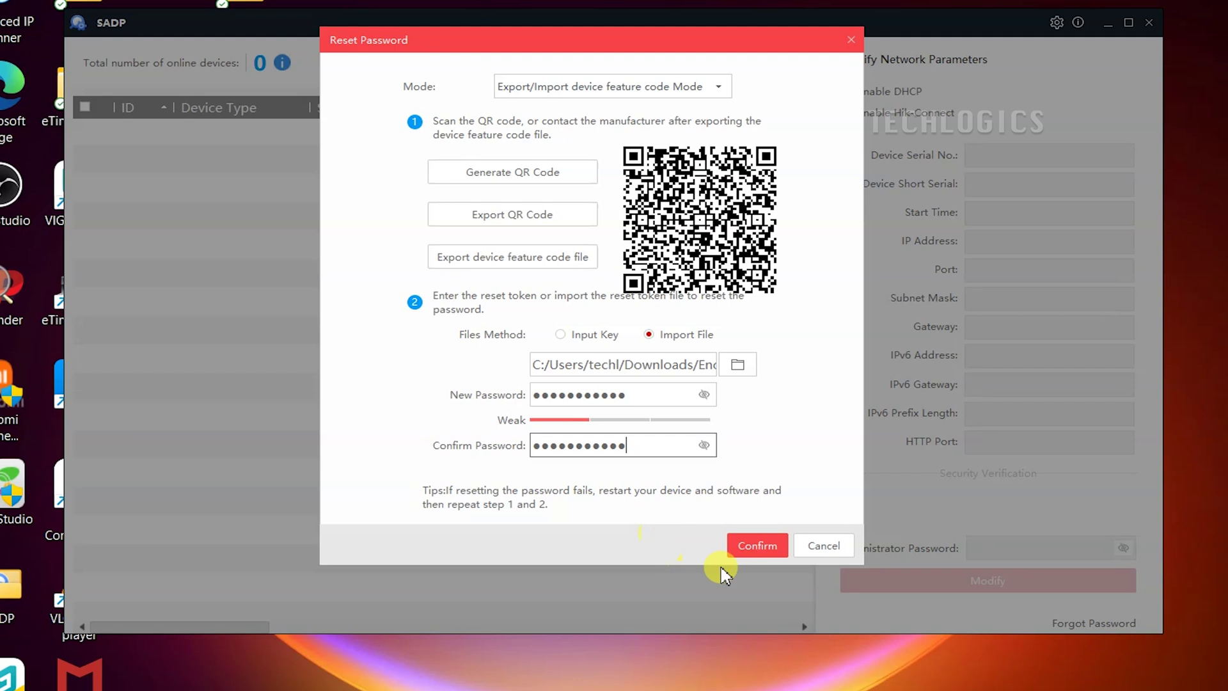
left_click(776, 554)
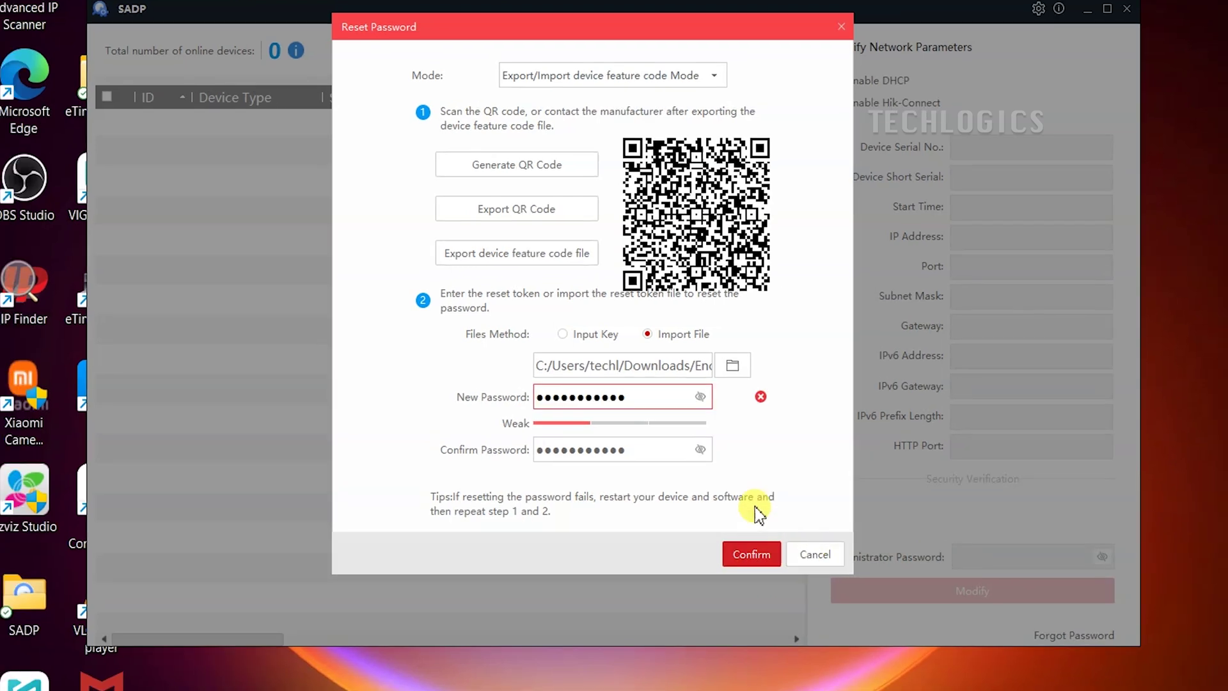
Step: Refresh the device list and start Forgot Password for camera 001
left_click(817, 556)
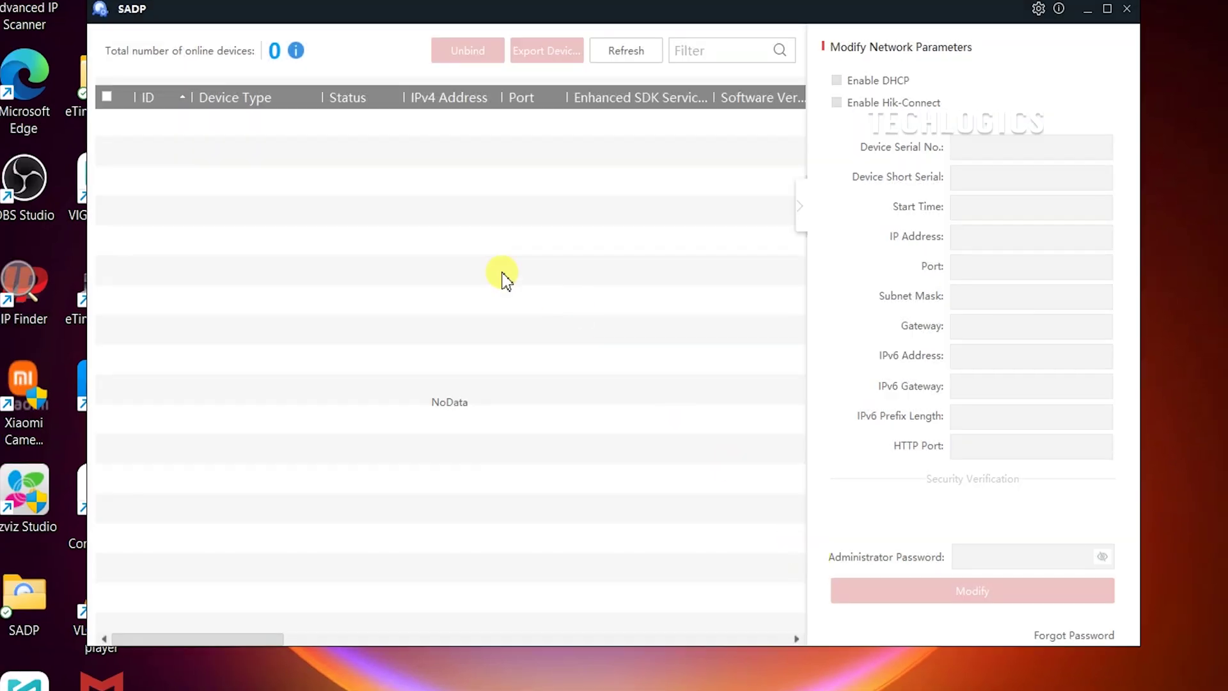
left_click(635, 52)
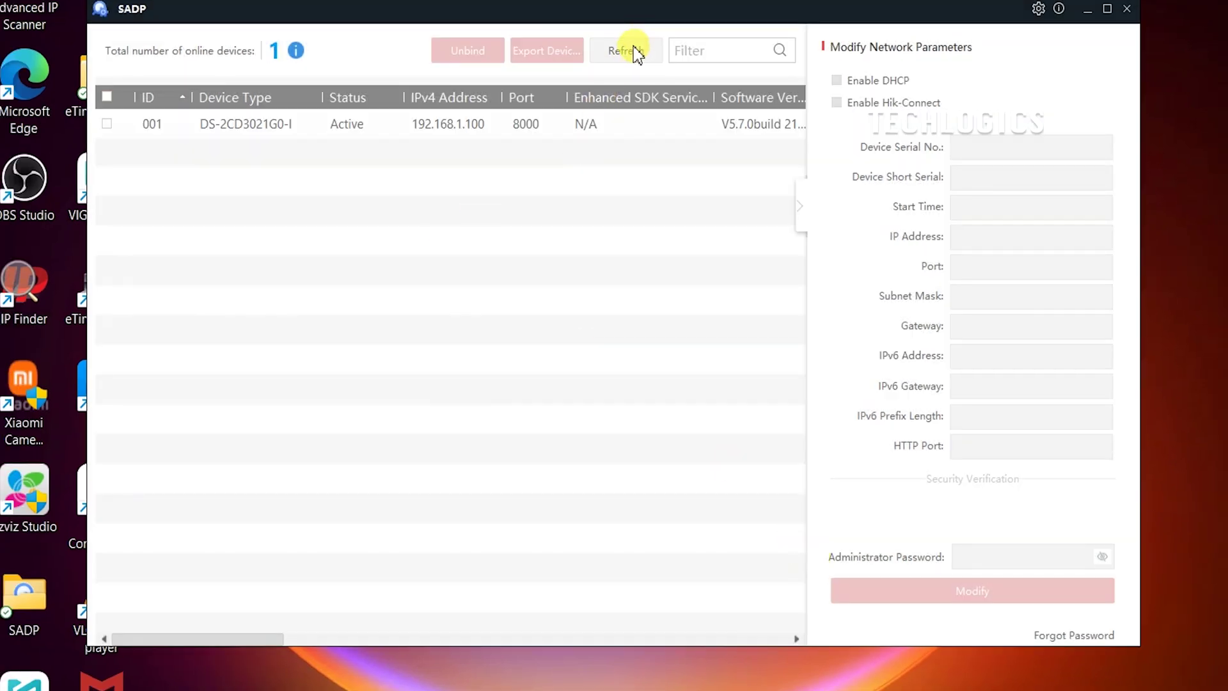
left_click(472, 118)
left_click(106, 124)
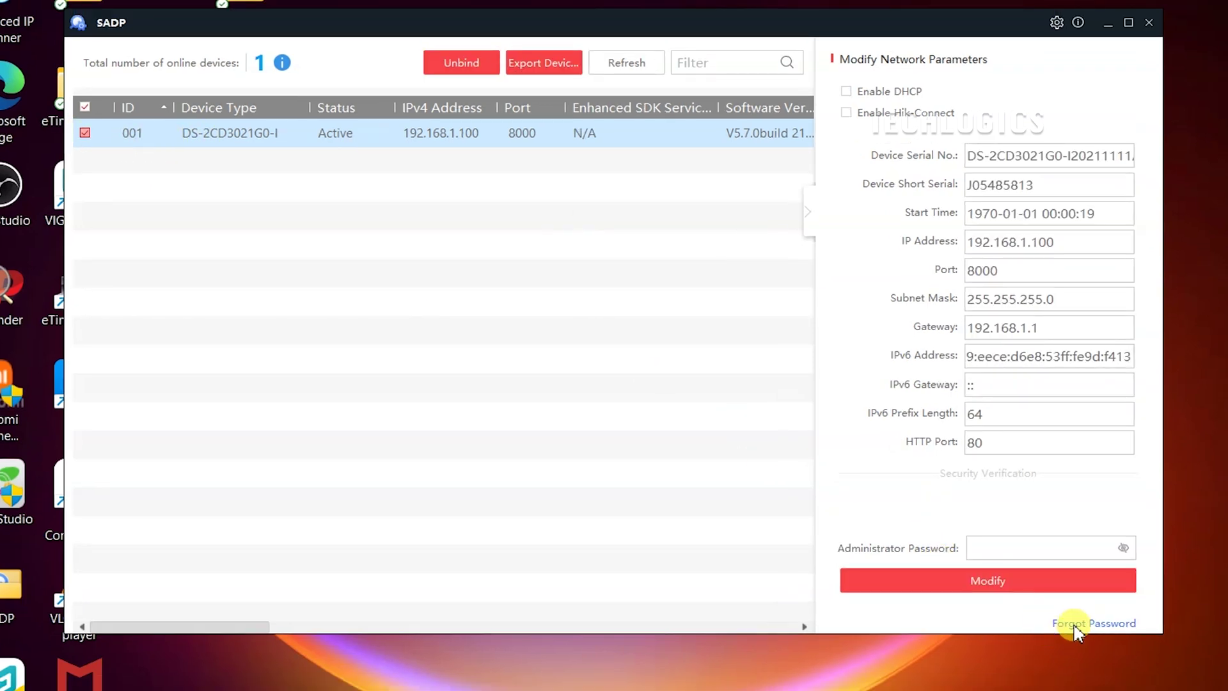
left_click(1076, 624)
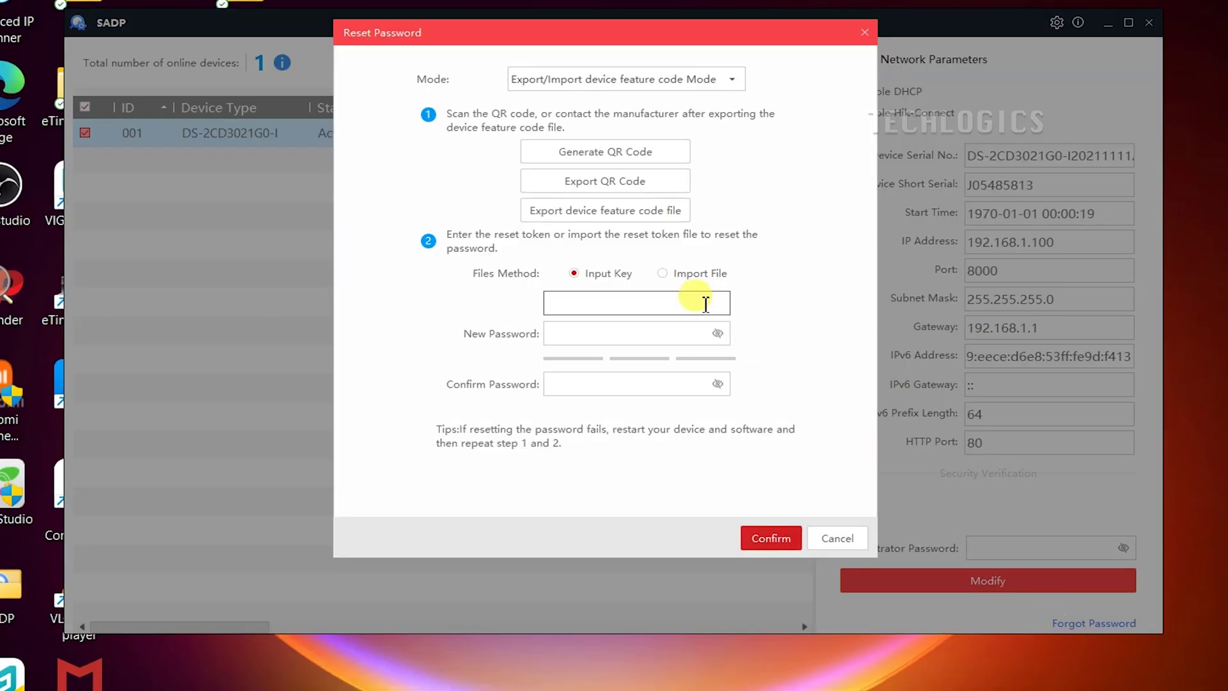
Step: Import the Encrypt_Key199 key file from Downloads
left_click(695, 280)
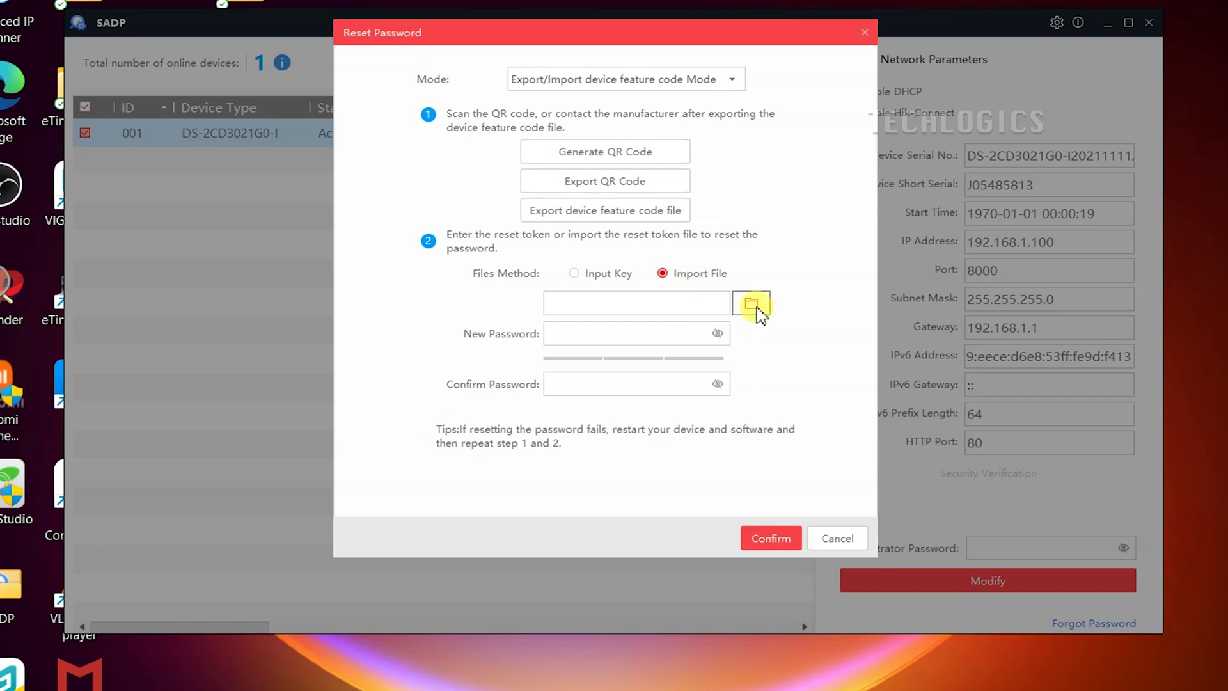
left_click(760, 307)
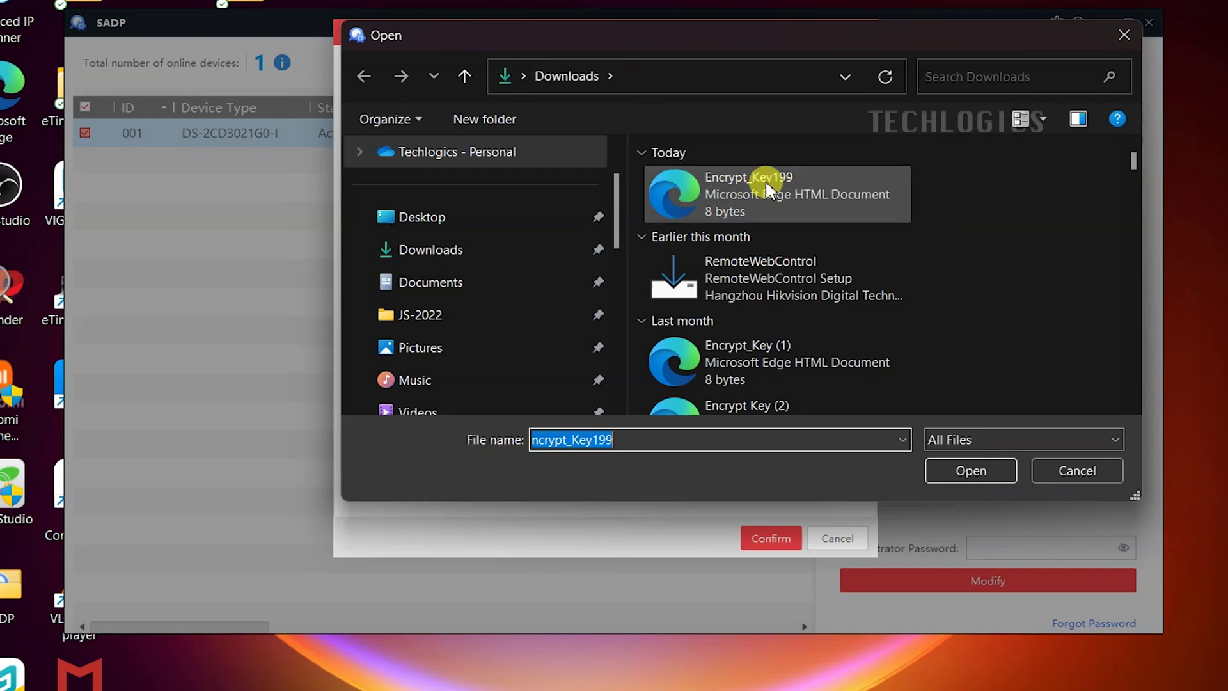
left_click(750, 194)
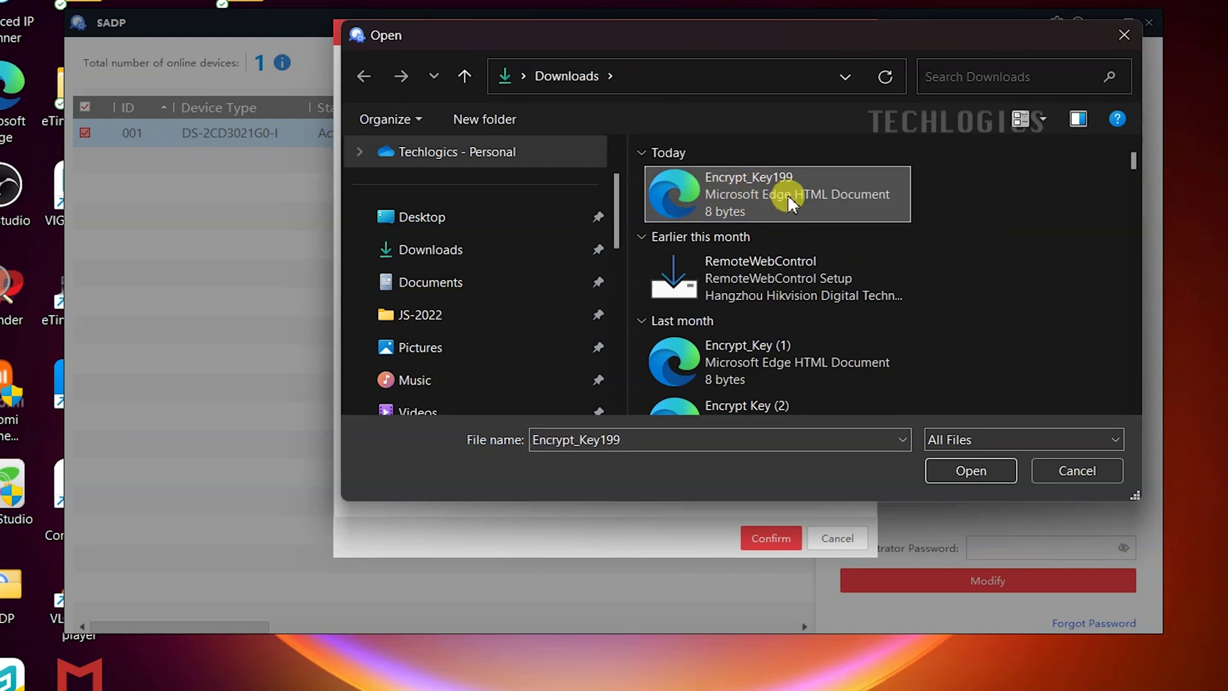
left_click(984, 474)
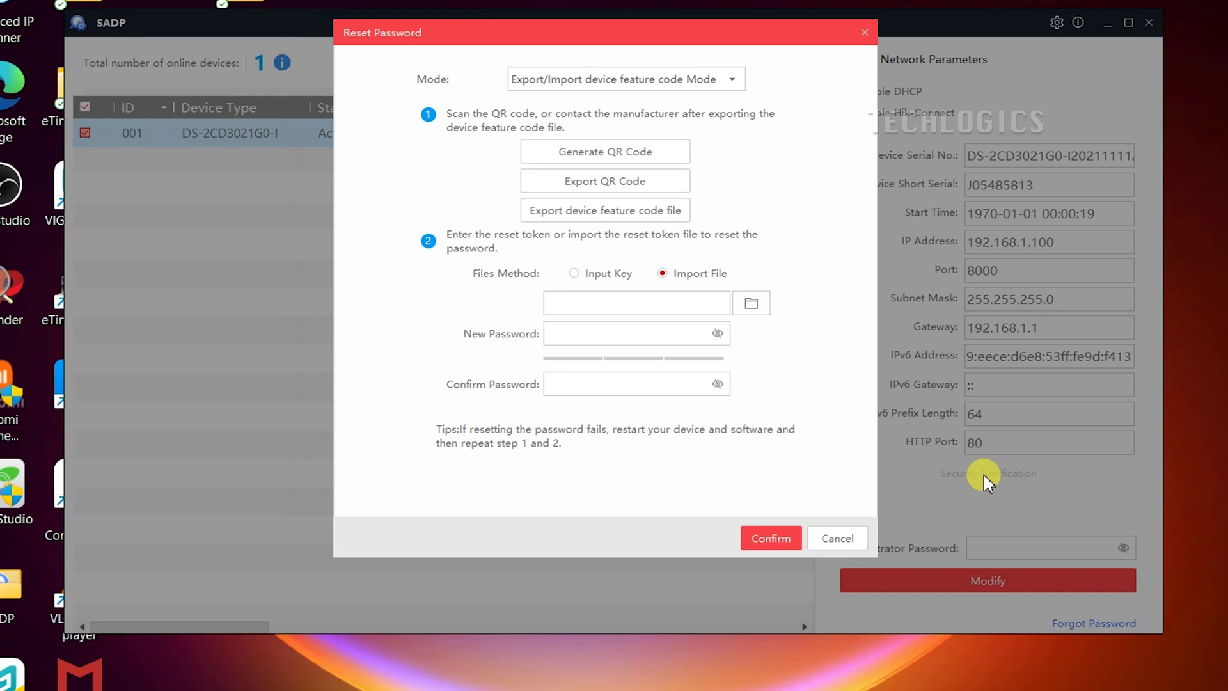
Step: Set a new medium-strength password, confirm the reset, and refresh the device list
left_click(662, 333)
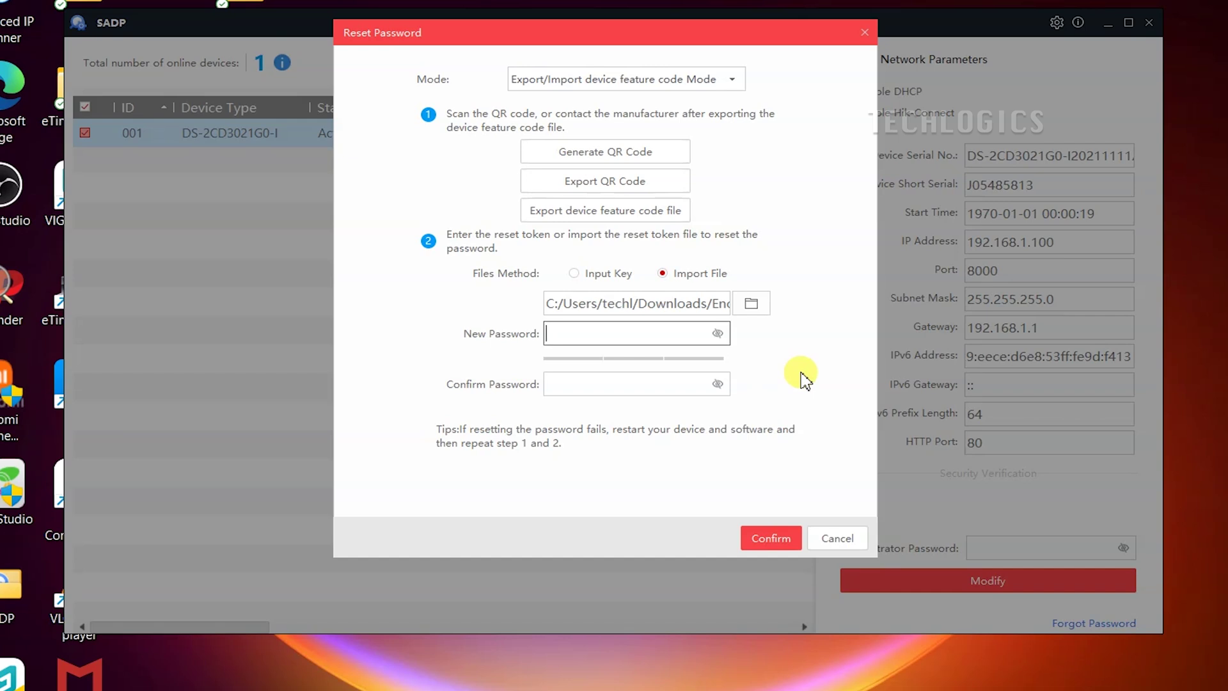
key("Tab")
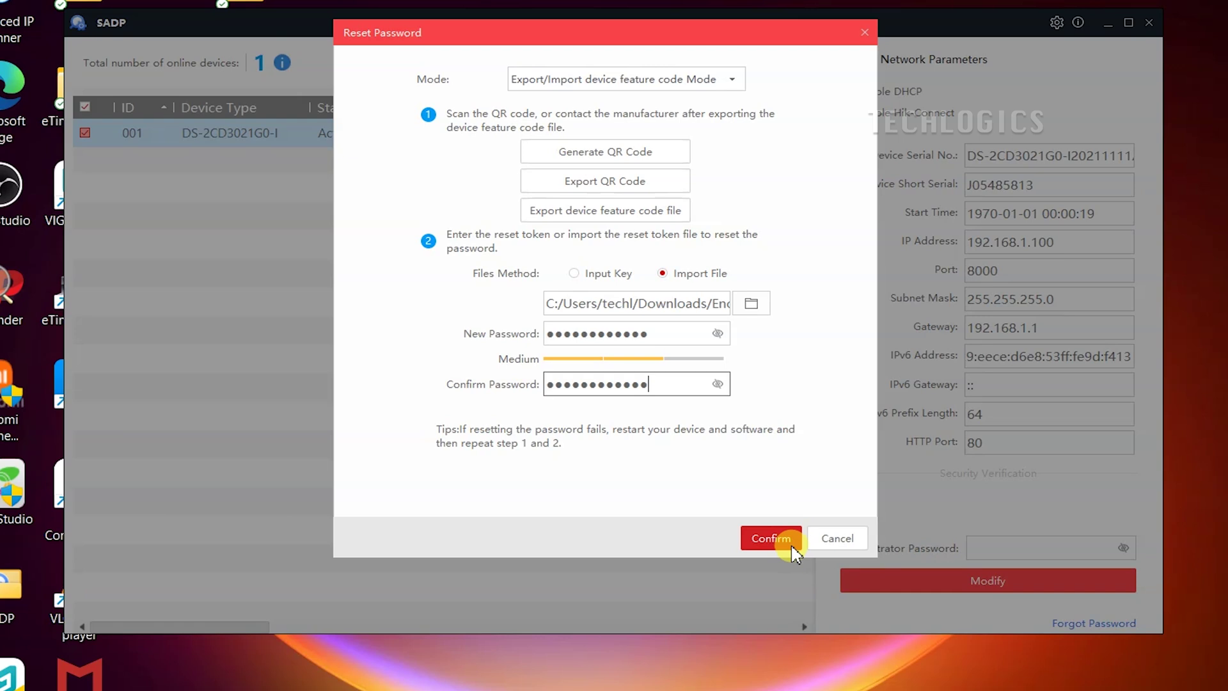
left_click(754, 542)
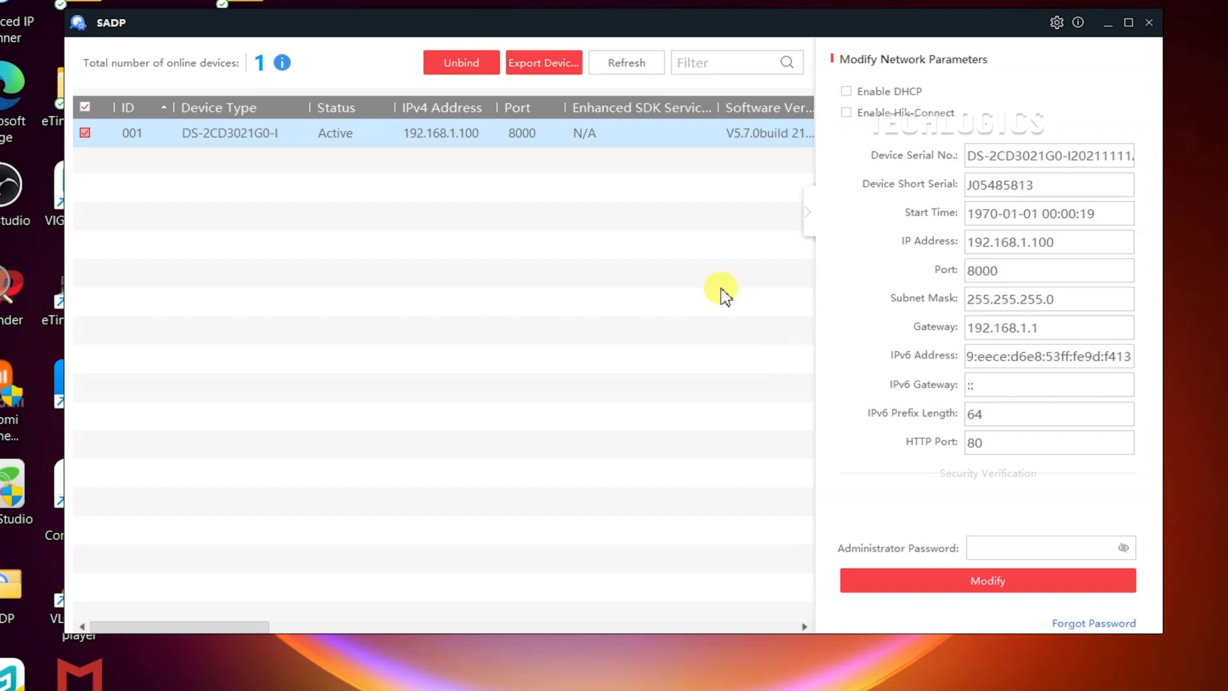
left_click(633, 71)
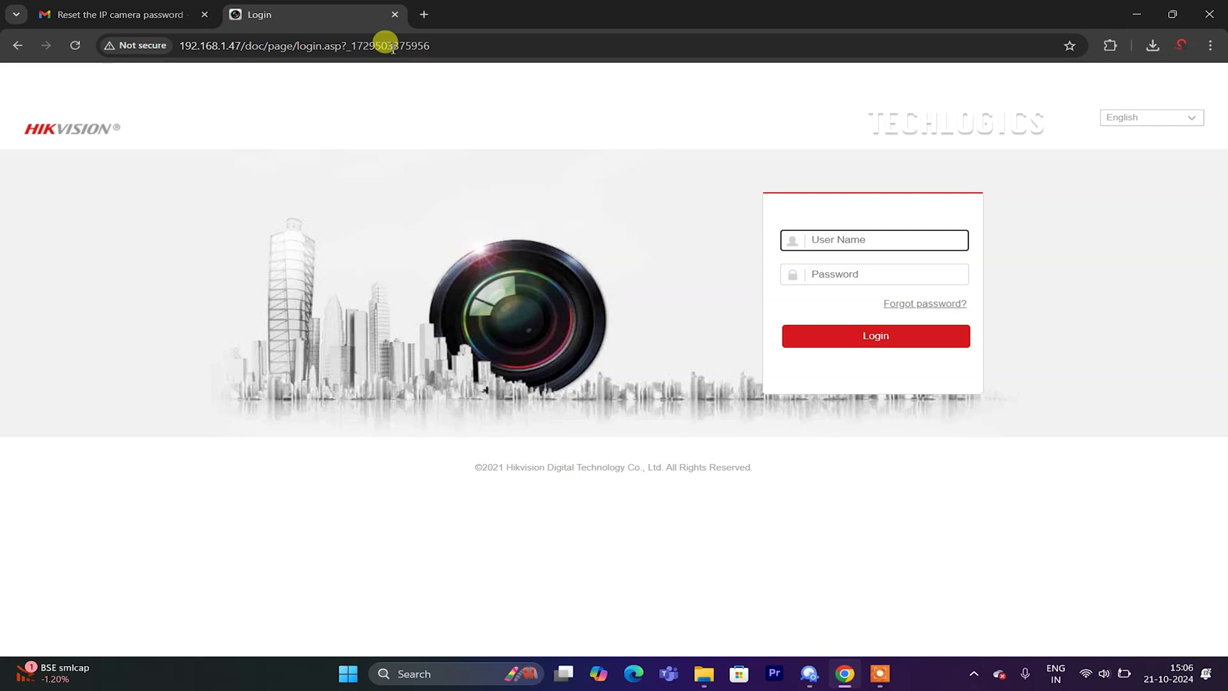
Step: Sign in to the camera web page as admin with the new password
type("admin")
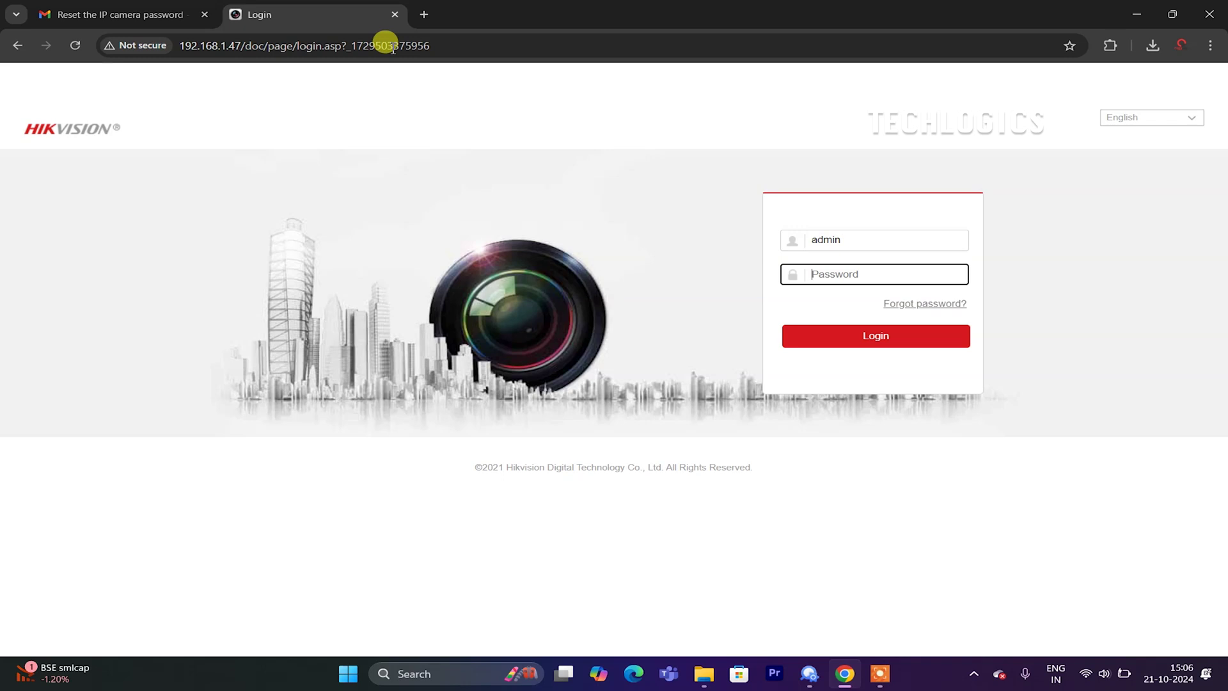
type("••")
type("••")
type("••")
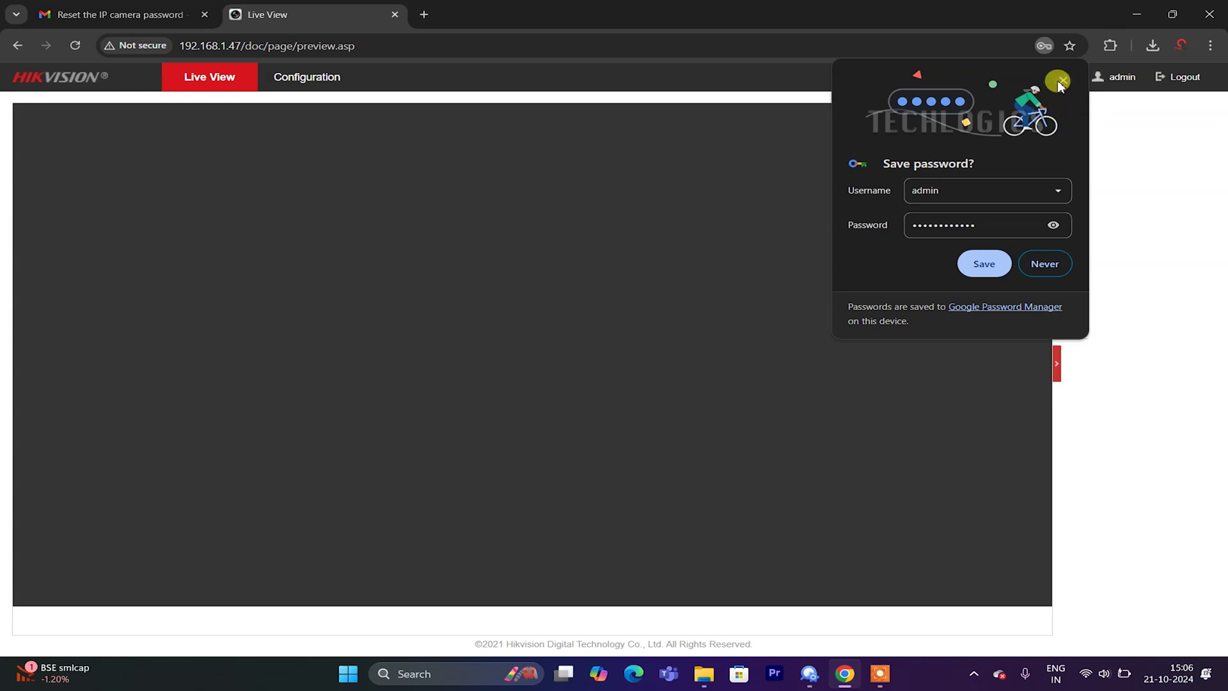
Step: Dismiss the save-password prompt, stop the live video, and log out of the camera
left_click(1062, 80)
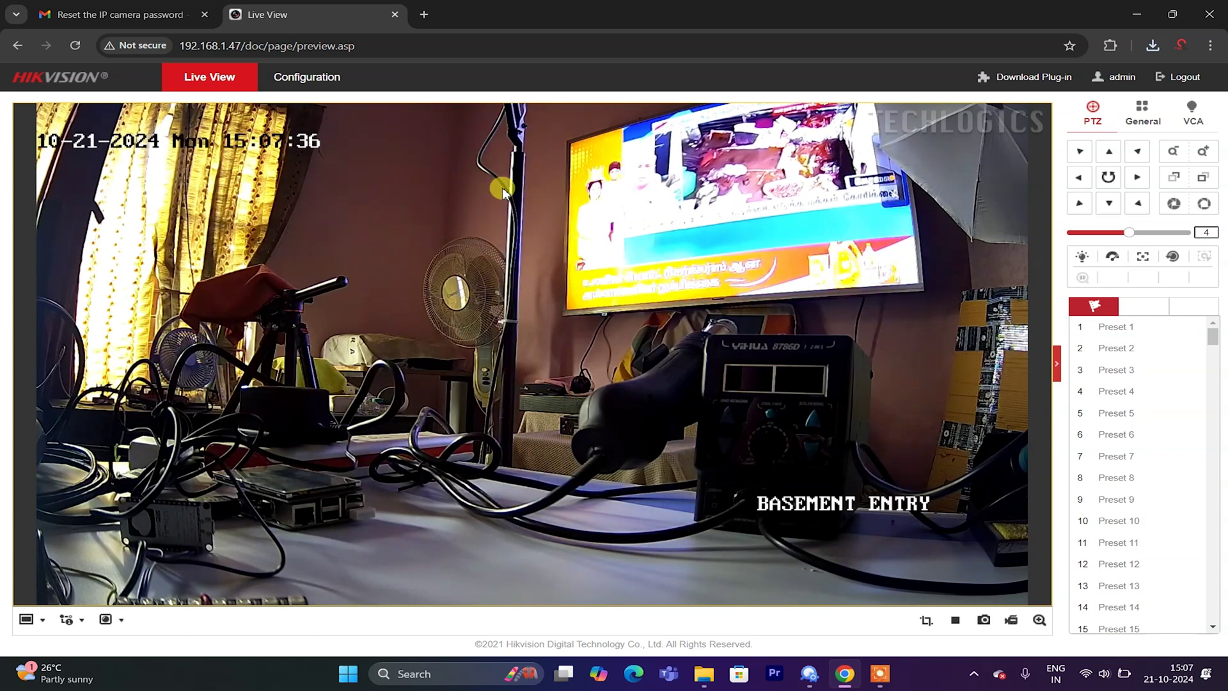
left_click(316, 78)
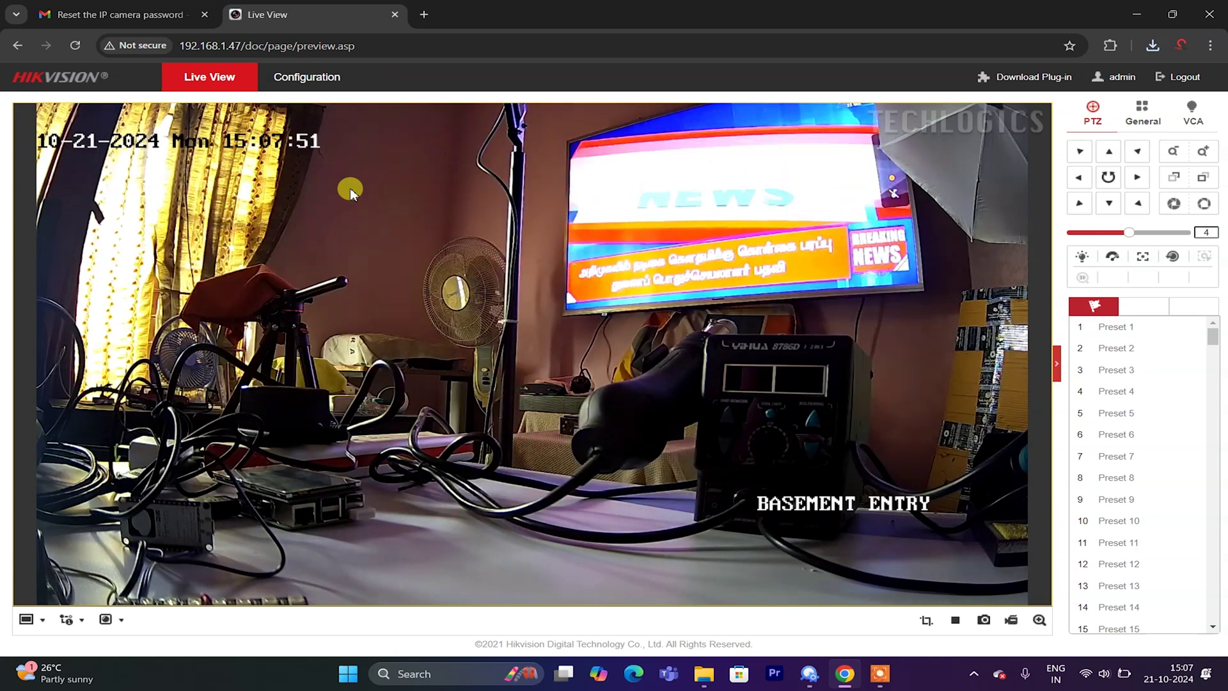
left_click(955, 620)
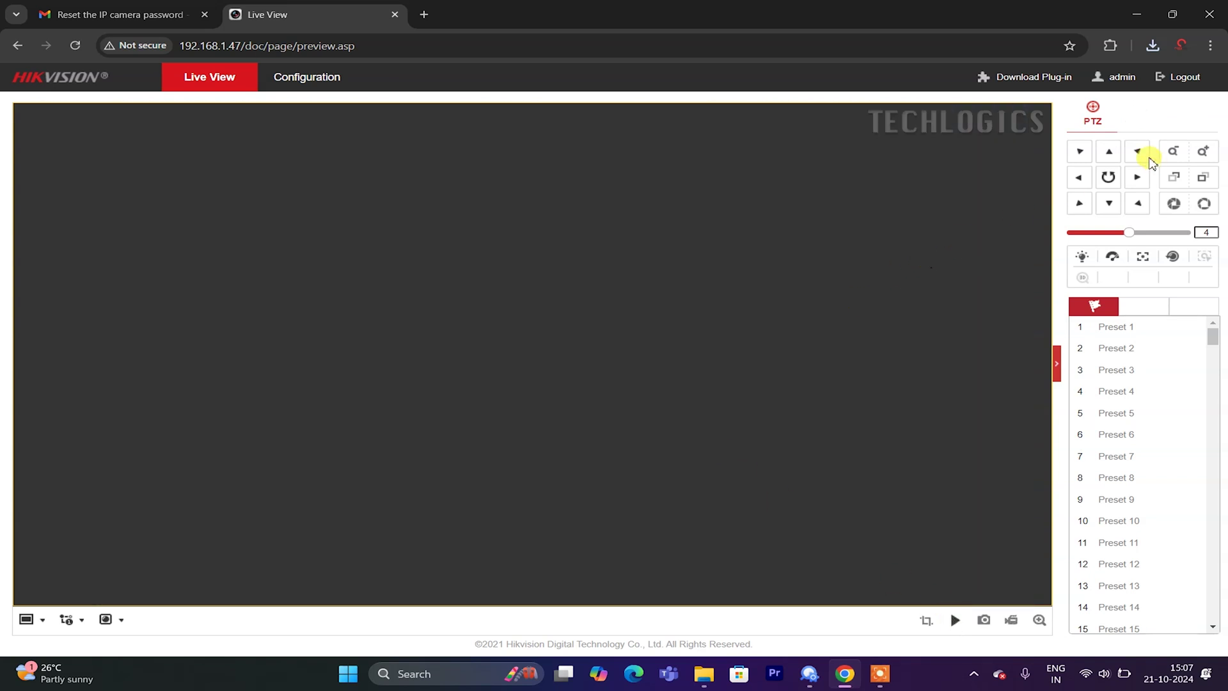
left_click(1194, 77)
left_click(648, 410)
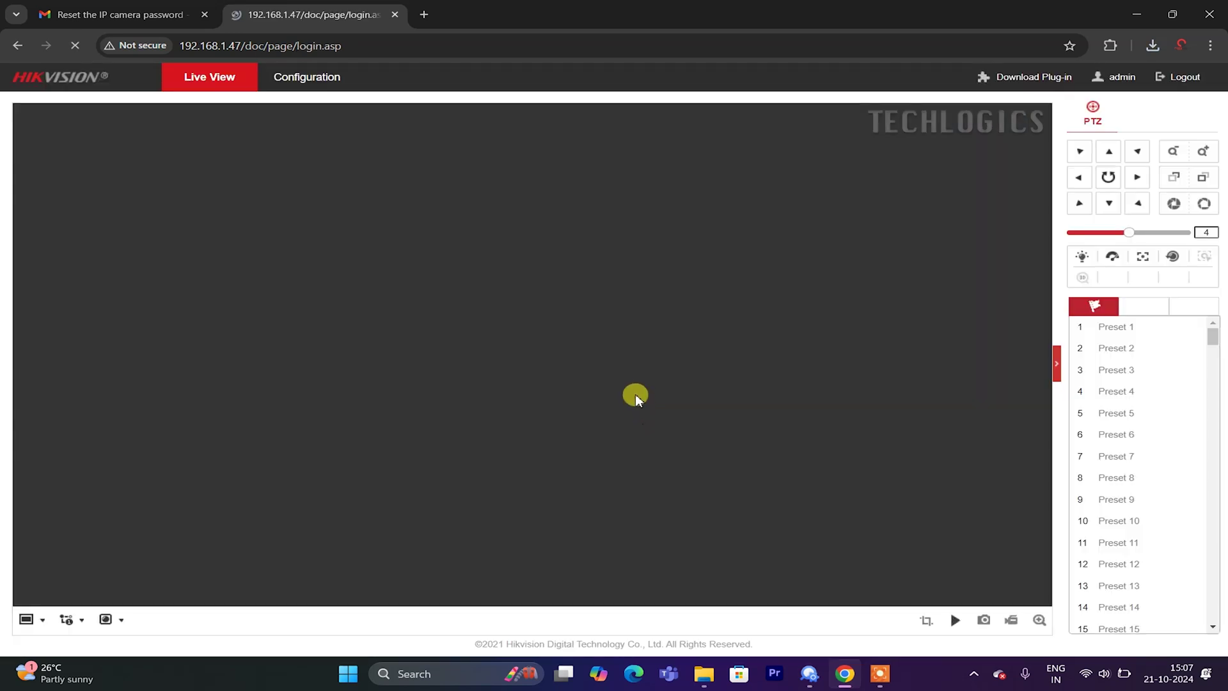